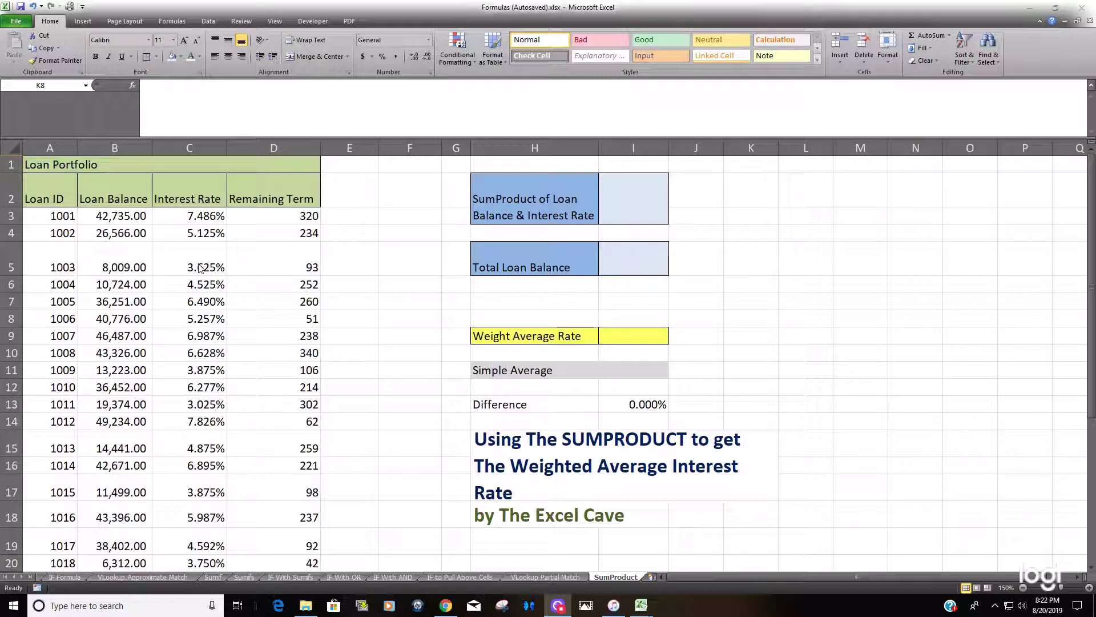
Compute each loan's balance times rate in column E with =B3*C3, filled down for all loans
{"action": "left_click", "coordinate": [140, 267]}
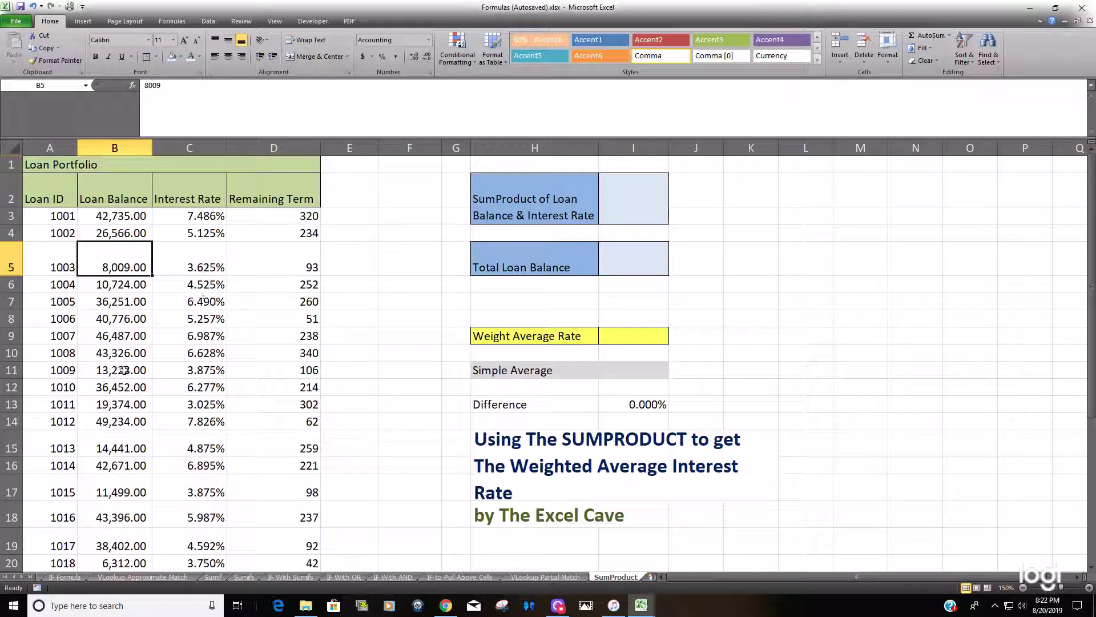
{"action": "left_click", "coordinate": [125, 353]}
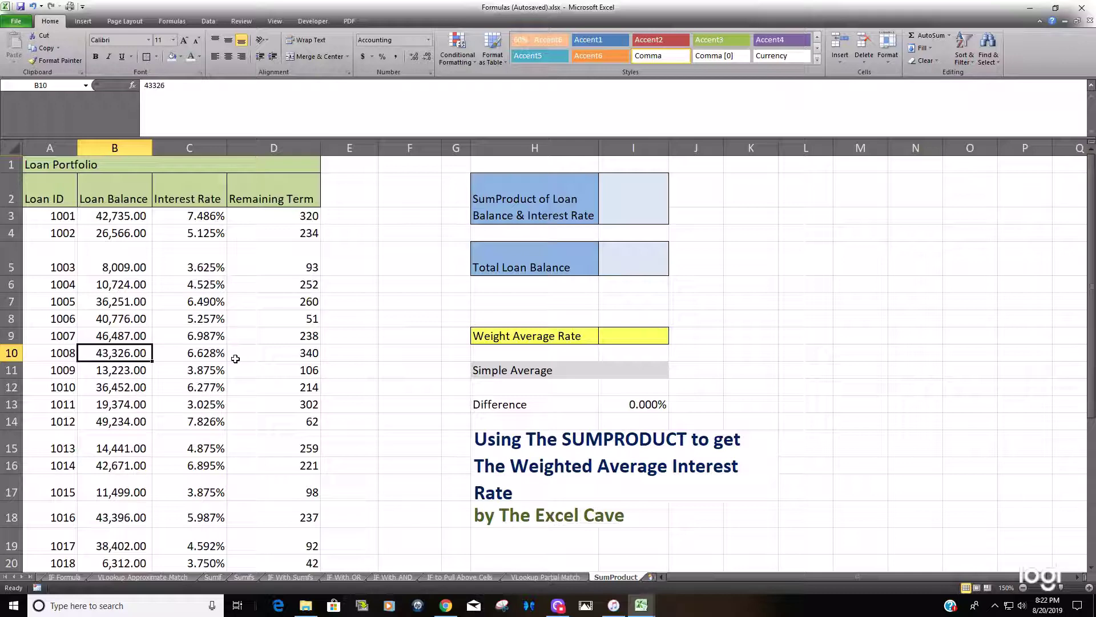
{"action": "left_click", "coordinate": [342, 222]}
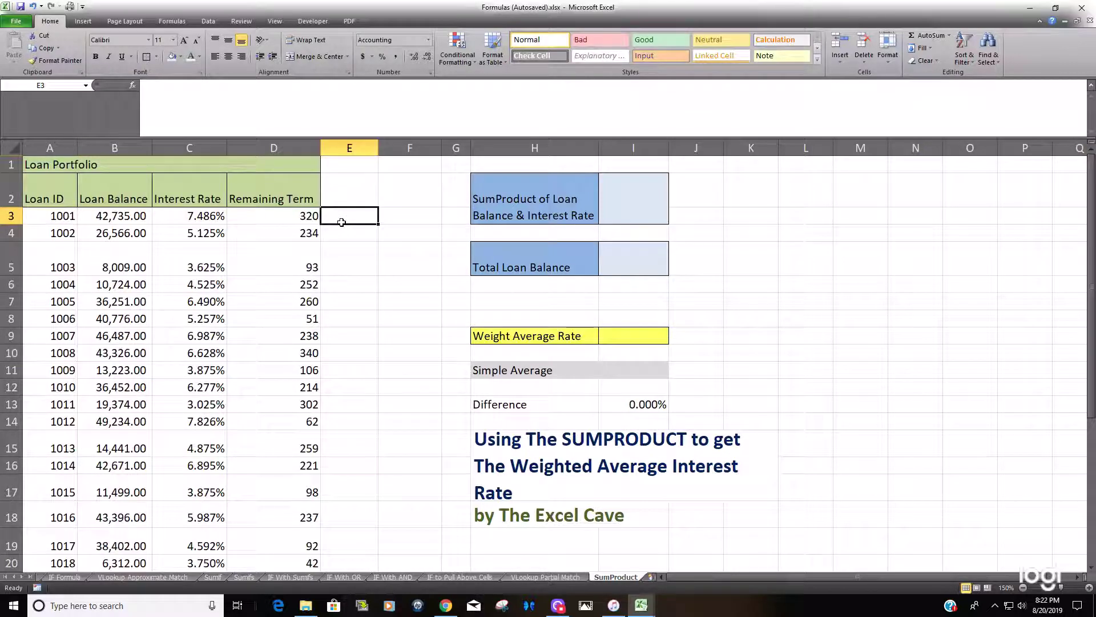
{"action": "type", "text": "="}
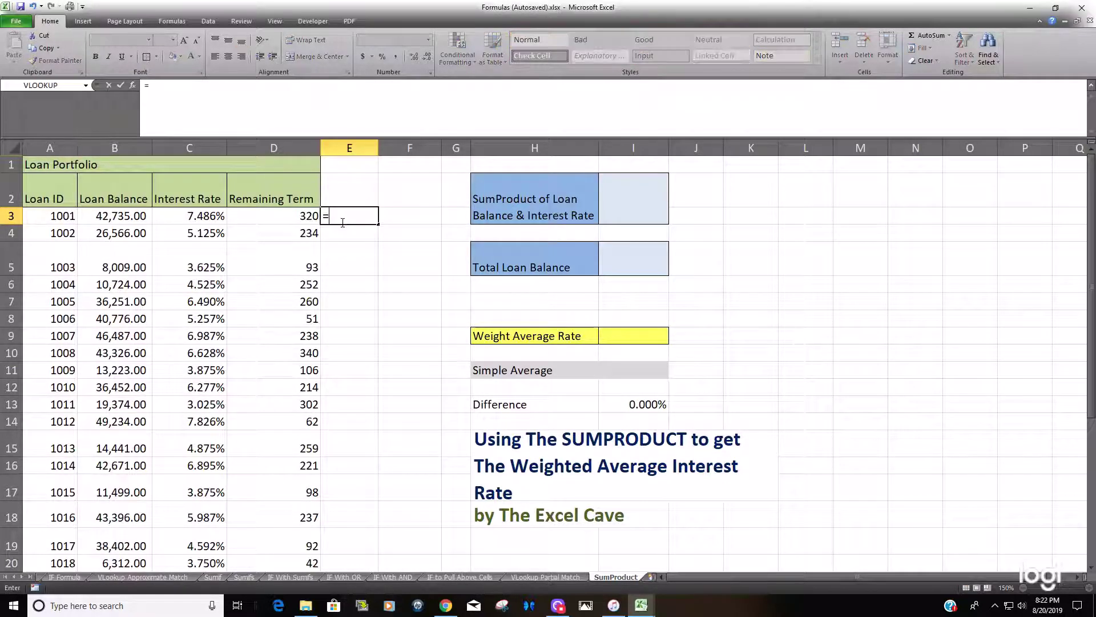
{"action": "left_click", "coordinate": [125, 217]}
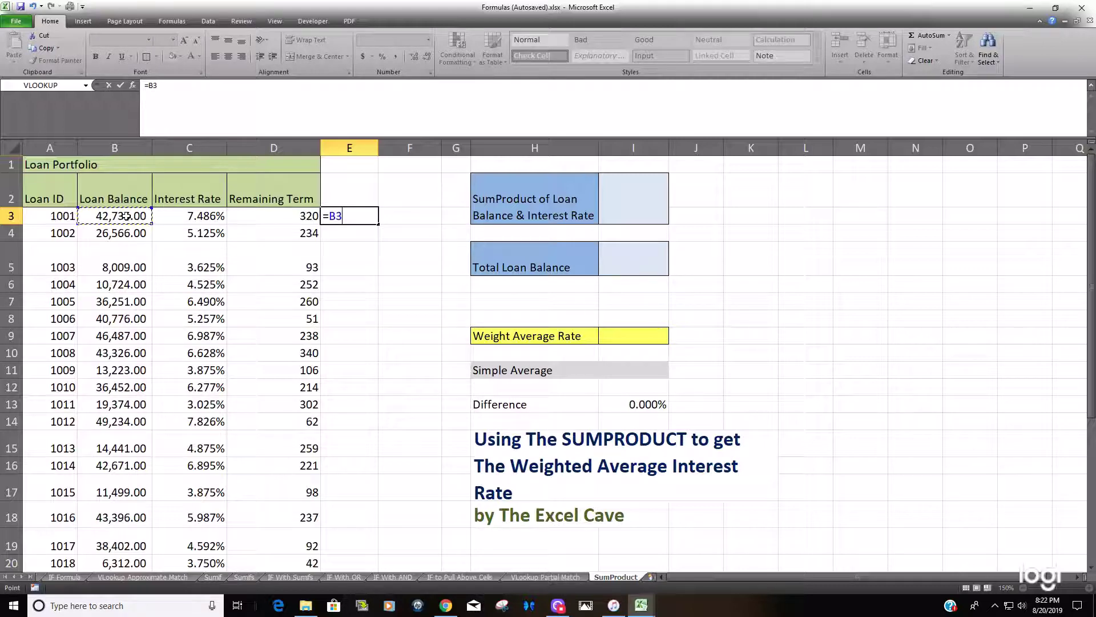
{"action": "type", "text": "*"}
{"action": "left_click", "coordinate": [195, 218]}
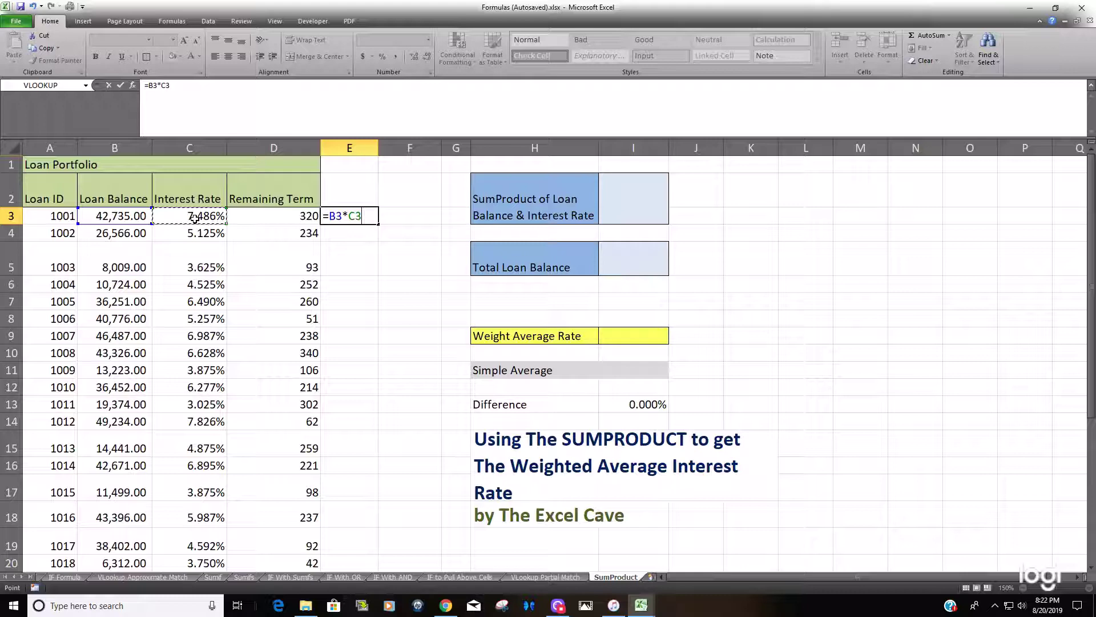
{"action": "key", "text": "Return"}
{"action": "left_click", "coordinate": [336, 211]}
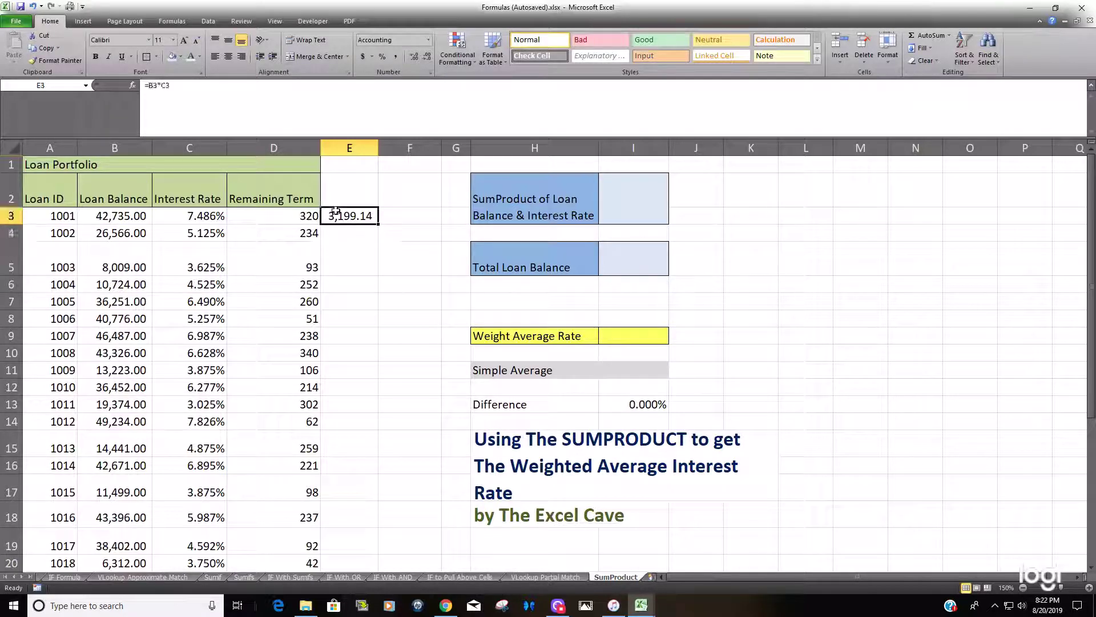
{"action": "double_click", "coordinate": [377, 224]}
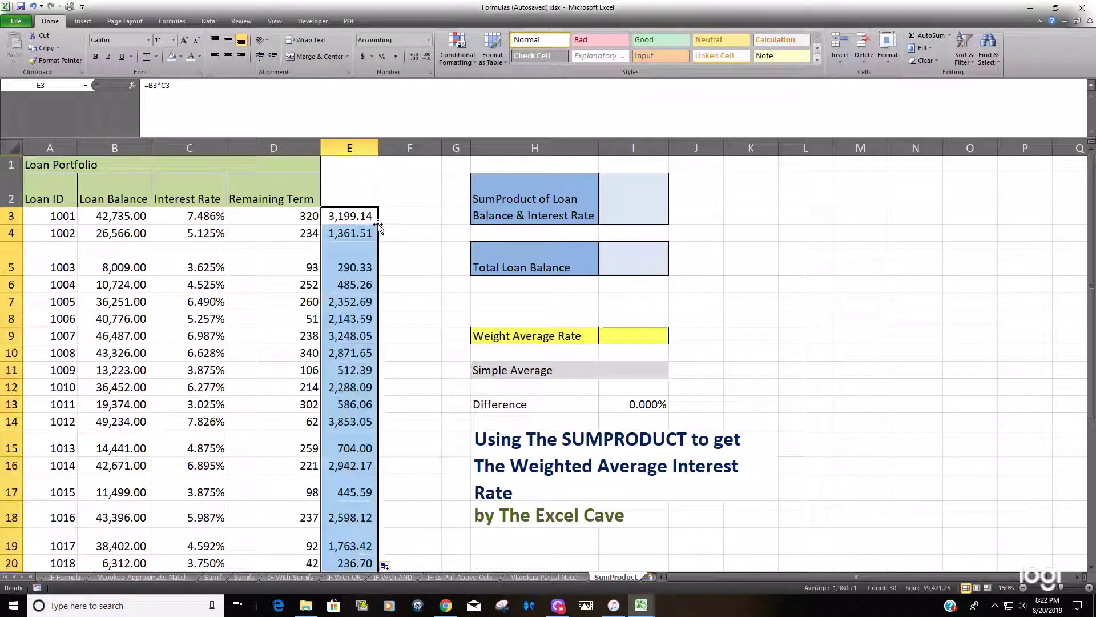
Clear the helper balance-times-rate products from column E
{"action": "left_click", "coordinate": [353, 146]}
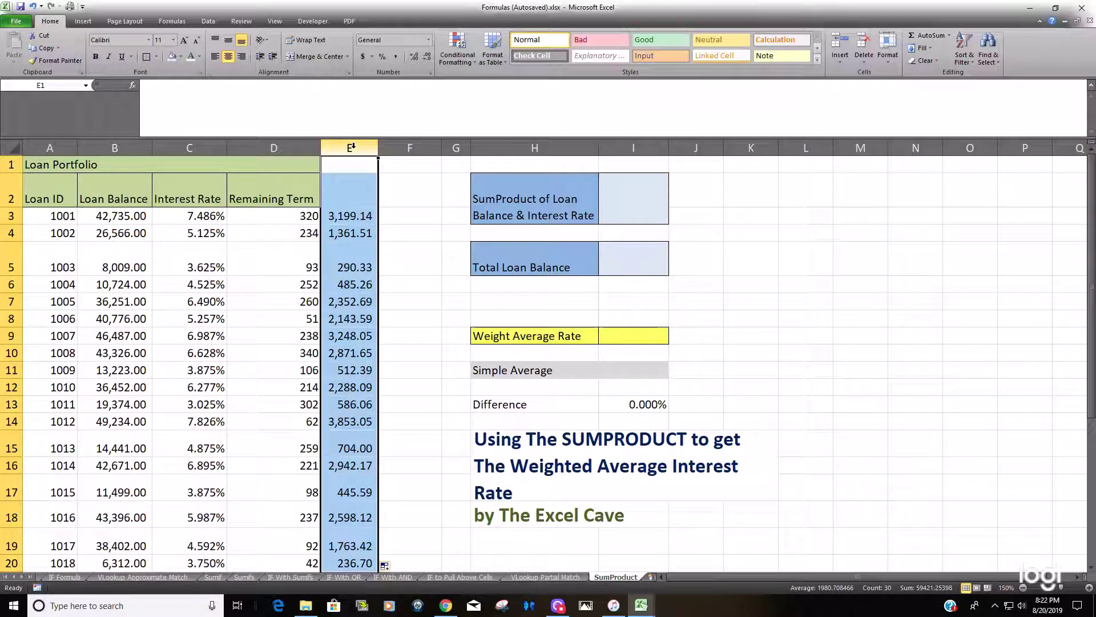
{"action": "left_click", "coordinate": [92, 141]}
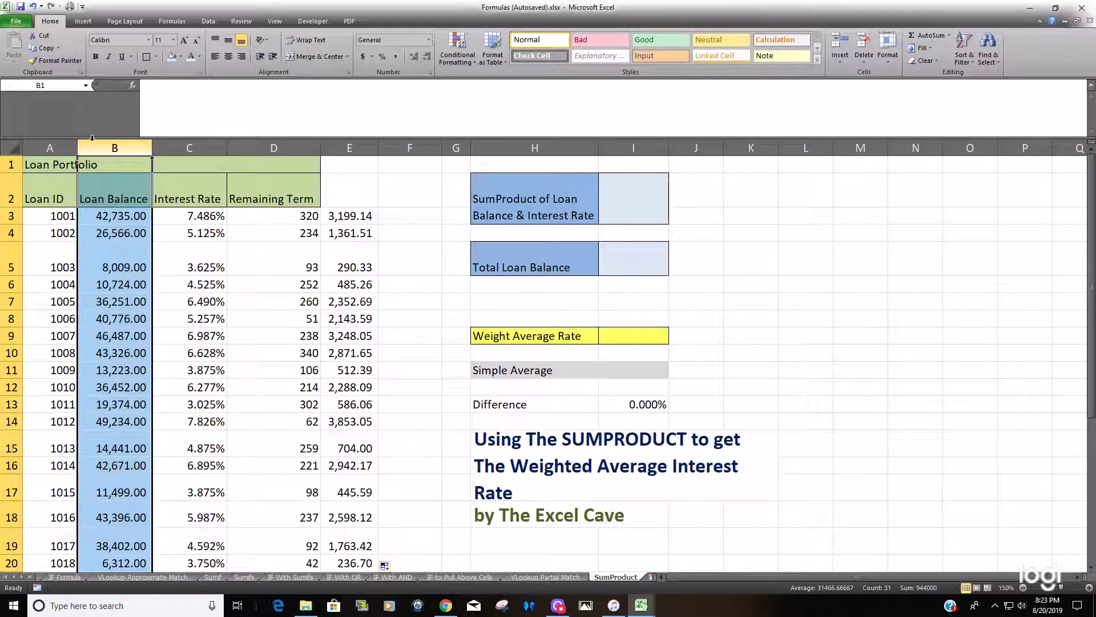
{"action": "left_click", "coordinate": [339, 144]}
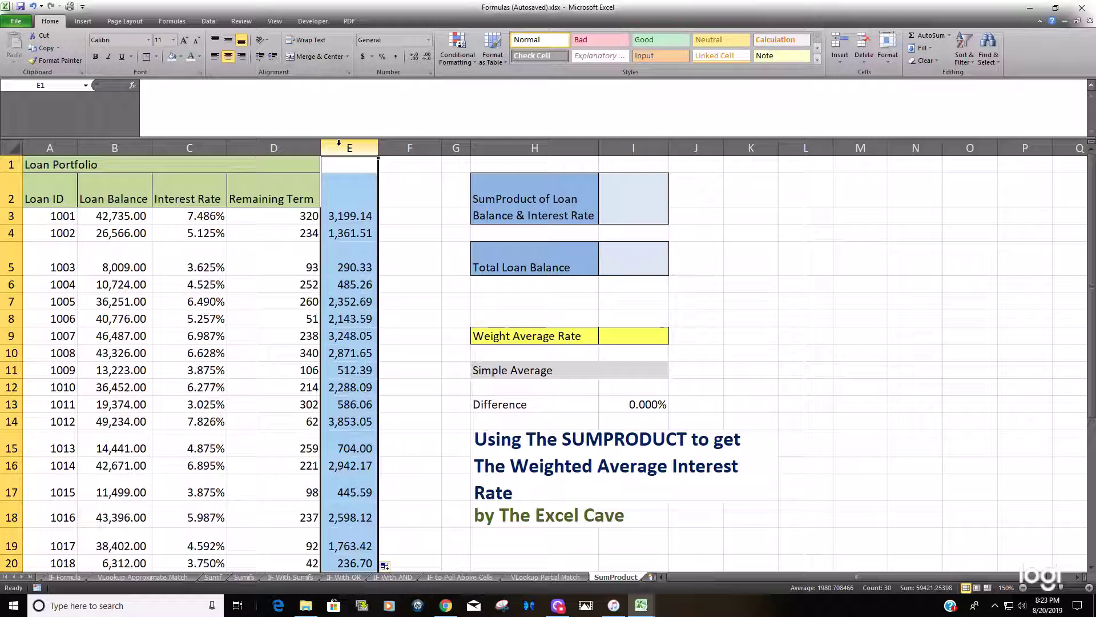
{"action": "key", "text": "Delete"}
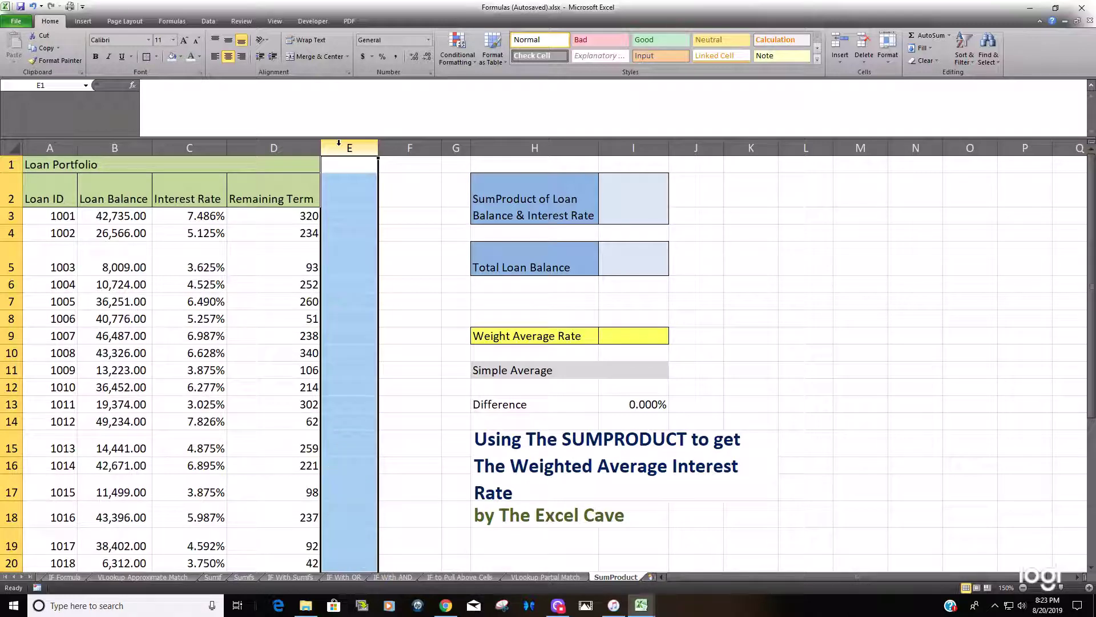
Enter =SUMPRODUCT(B3:B32,C3:C32) in I3, returning 59,421.25
{"action": "left_click", "coordinate": [611, 215]}
{"action": "type", "text": "="}
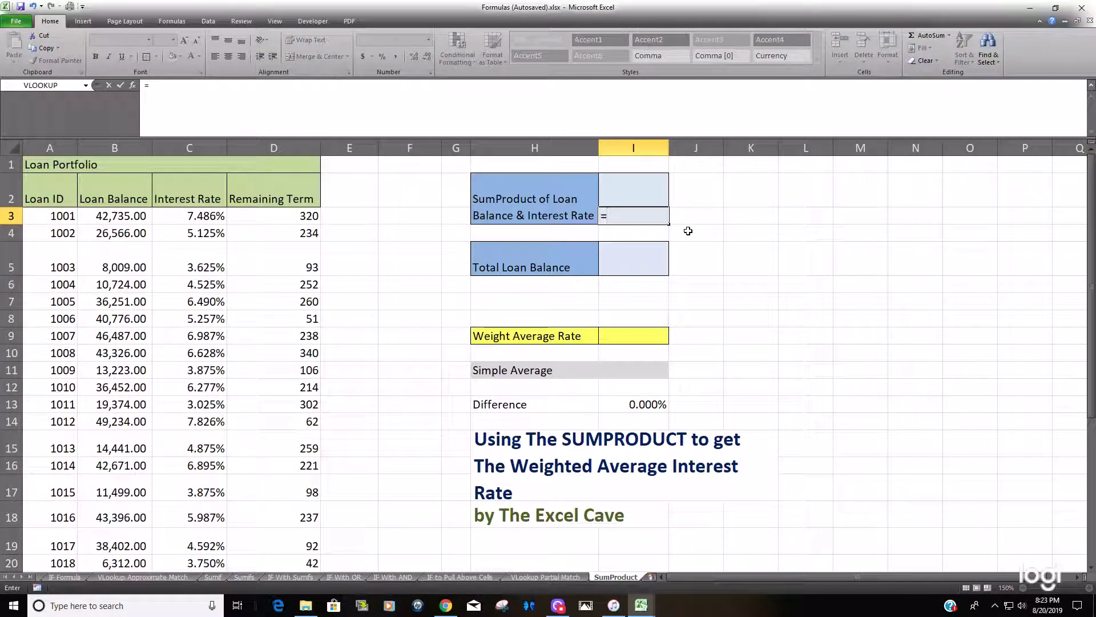
{"action": "type", "text": "Su"}
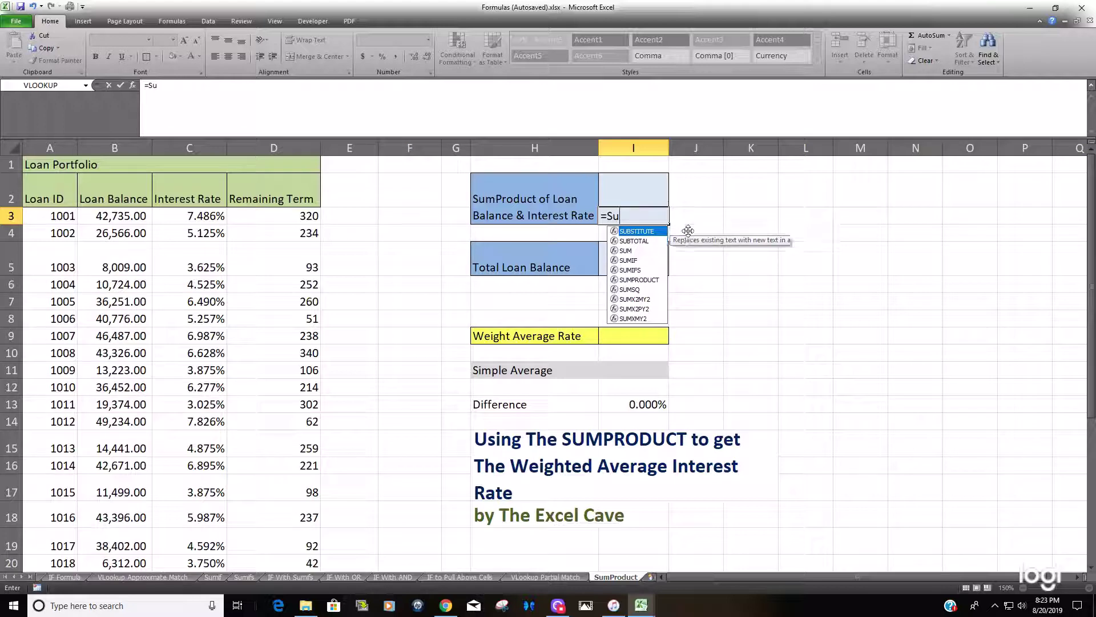
{"action": "key", "text": "Down"}
{"action": "key", "text": "Down"}
{"action": "key", "text": "Down"}
{"action": "key", "text": "Down"}
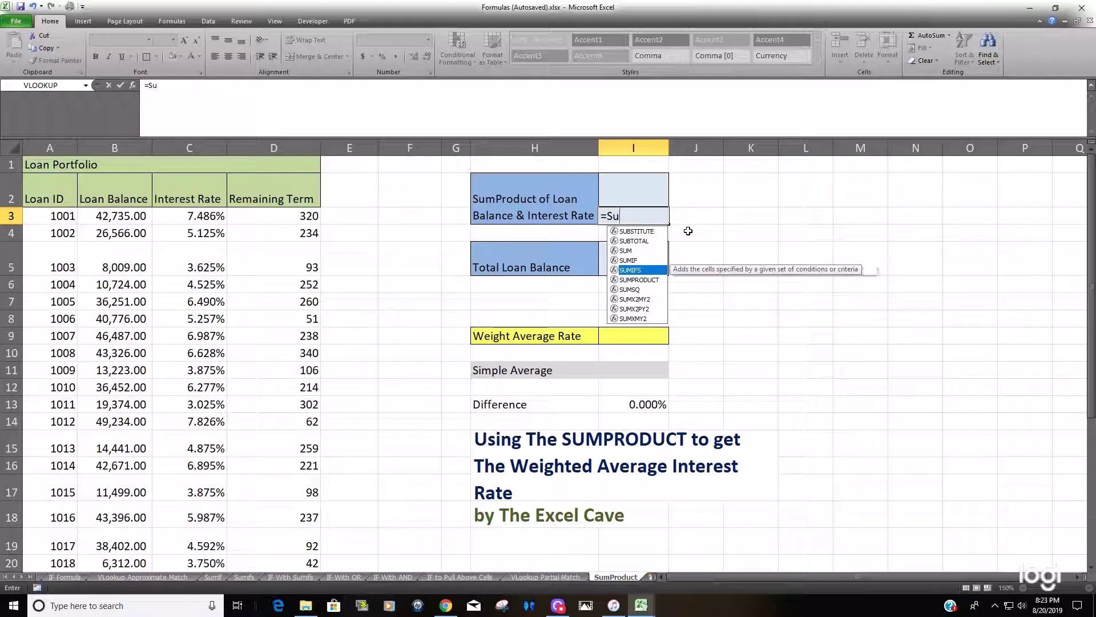
{"action": "key", "text": "Down"}
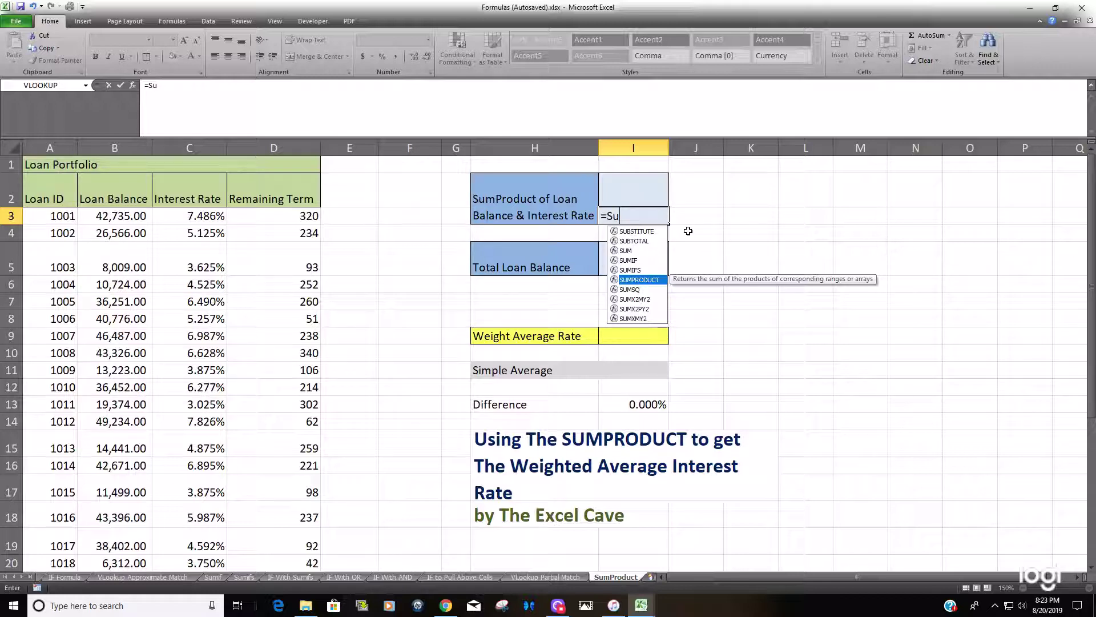
{"action": "key", "text": "Tab"}
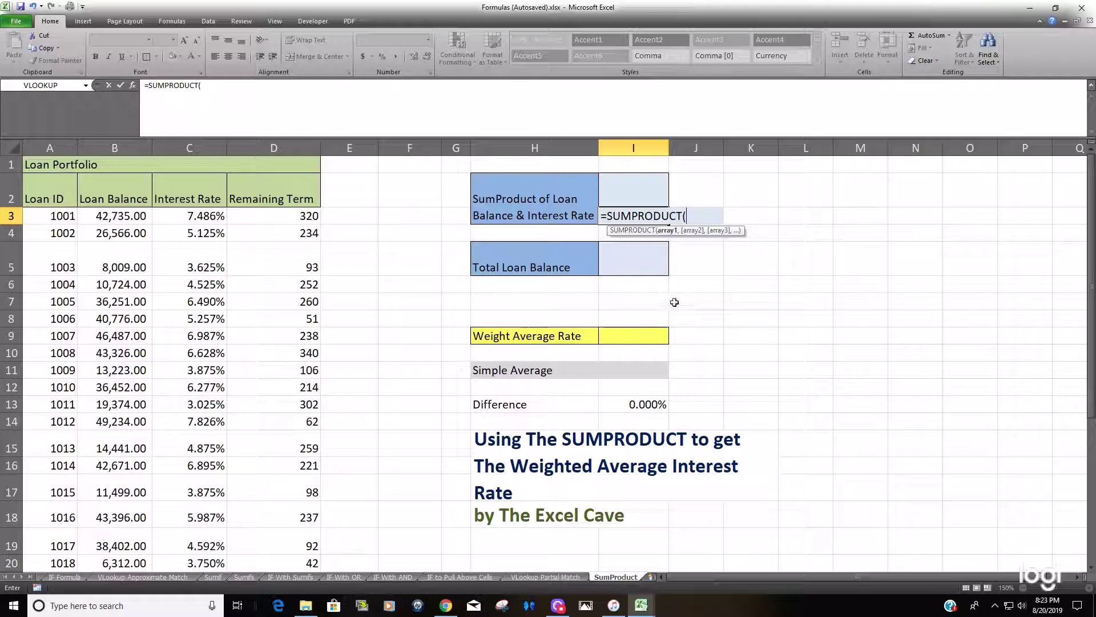
{"action": "left_click_drag", "start_coordinate": [112, 213], "coordinate": [108, 539]}
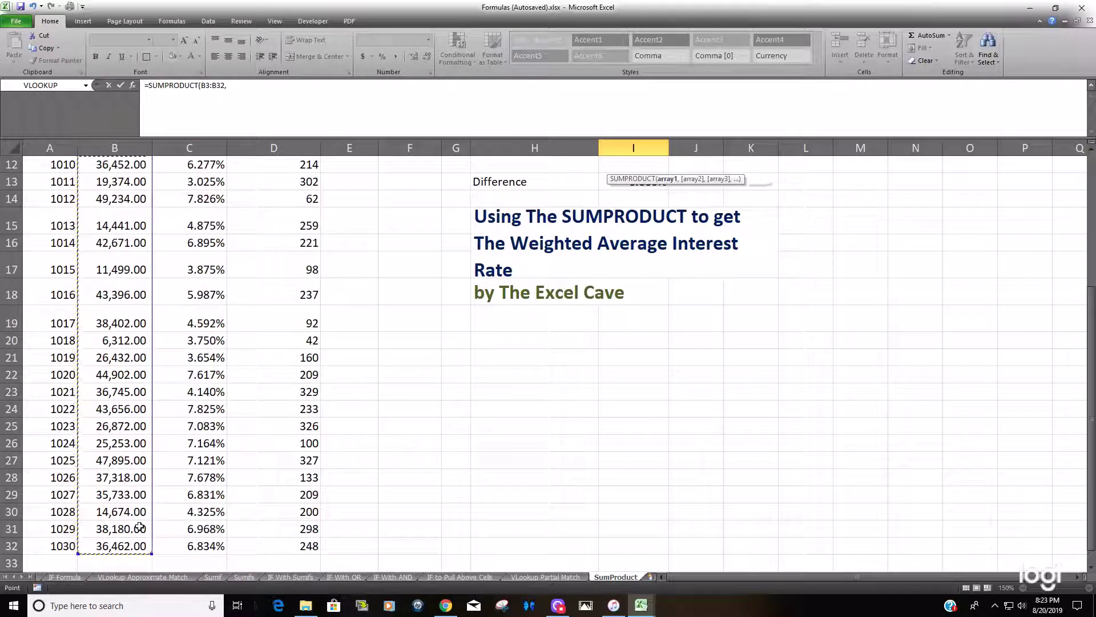
{"action": "type", "text": ","}
{"action": "scroll", "coordinate": [778, 416], "scroll_direction": "up", "scroll_amount": 4}
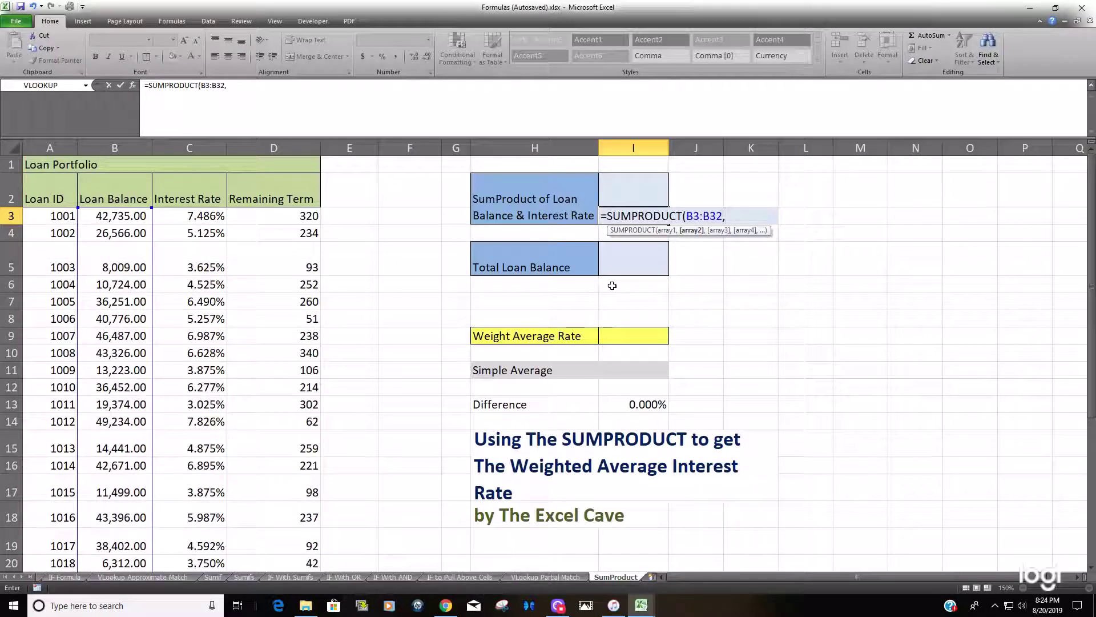
{"action": "left_click_drag", "start_coordinate": [198, 218], "coordinate": [210, 547]}
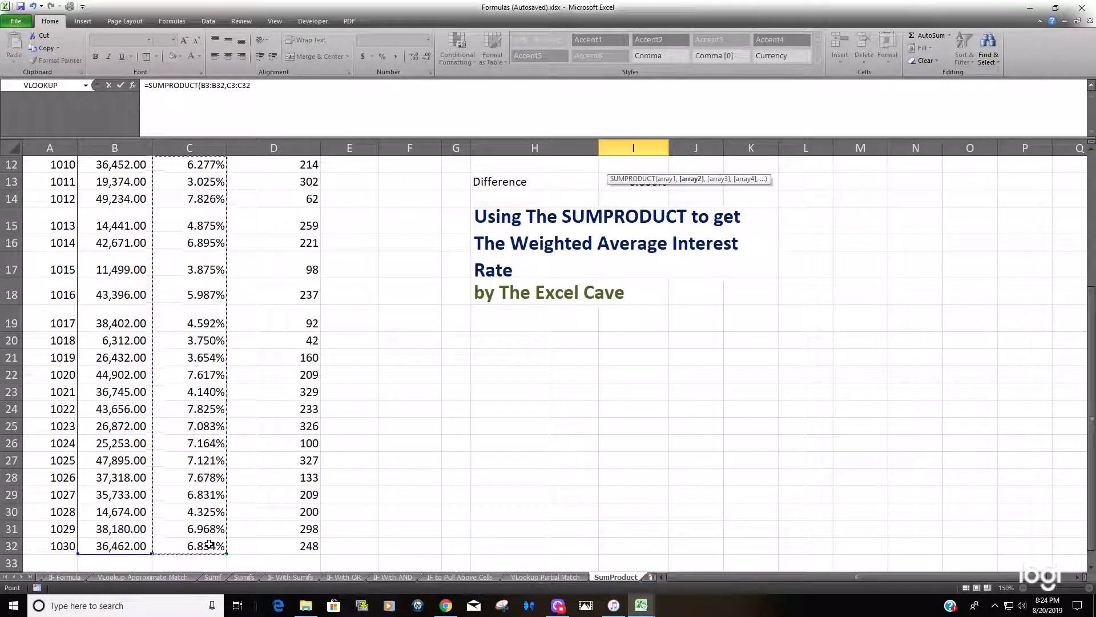
{"action": "type", "text": ")"}
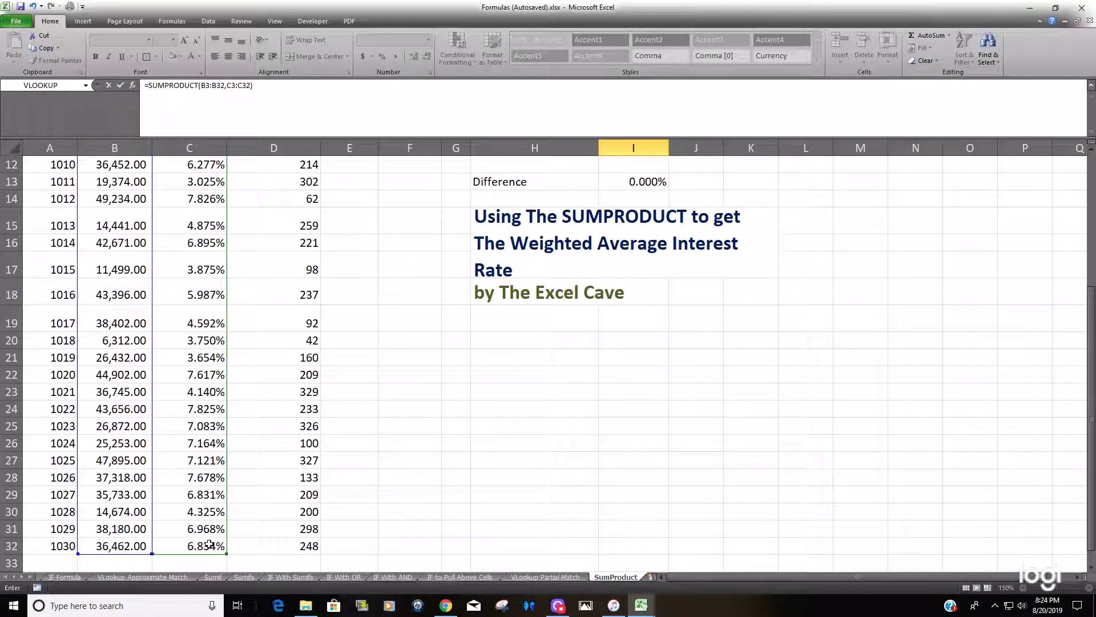
{"action": "key", "text": "Return"}
{"action": "scroll", "coordinate": [347, 480], "scroll_direction": "up", "scroll_amount": 1}
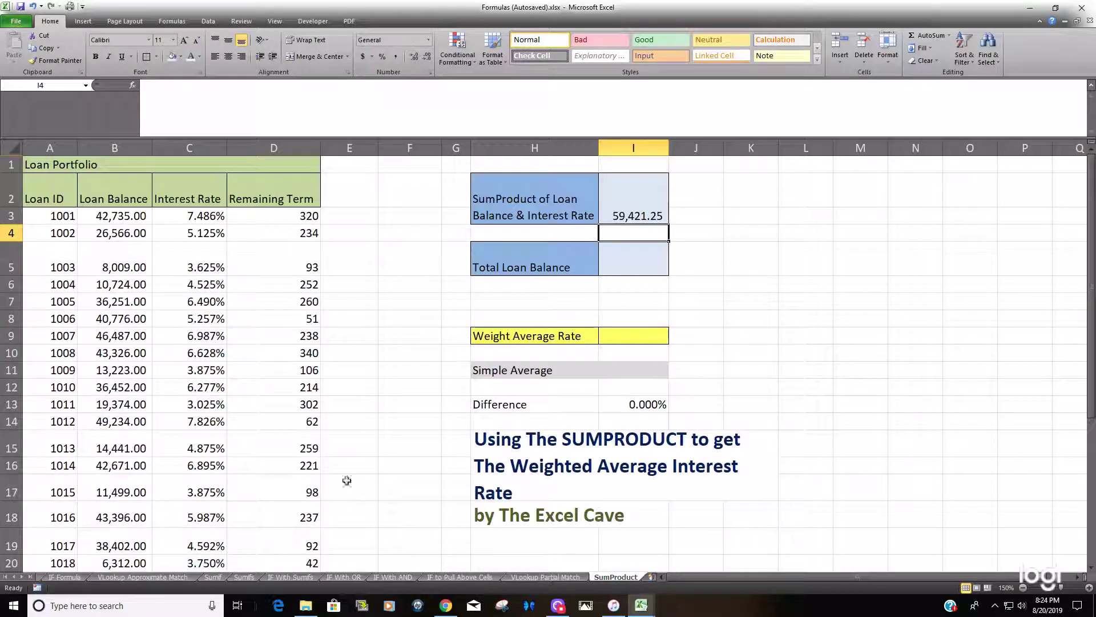
AutoSum the entire Loan Balance column into I5 as =SUM(B:B), showing 944,000.00
{"action": "left_click", "coordinate": [644, 213]}
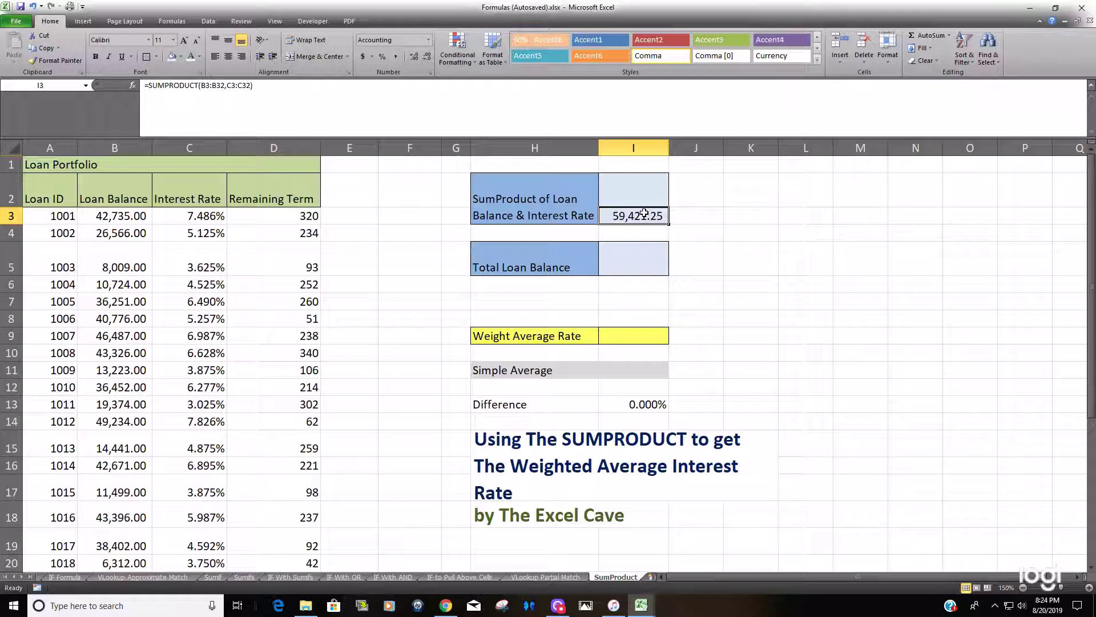
{"action": "left_click", "coordinate": [653, 266]}
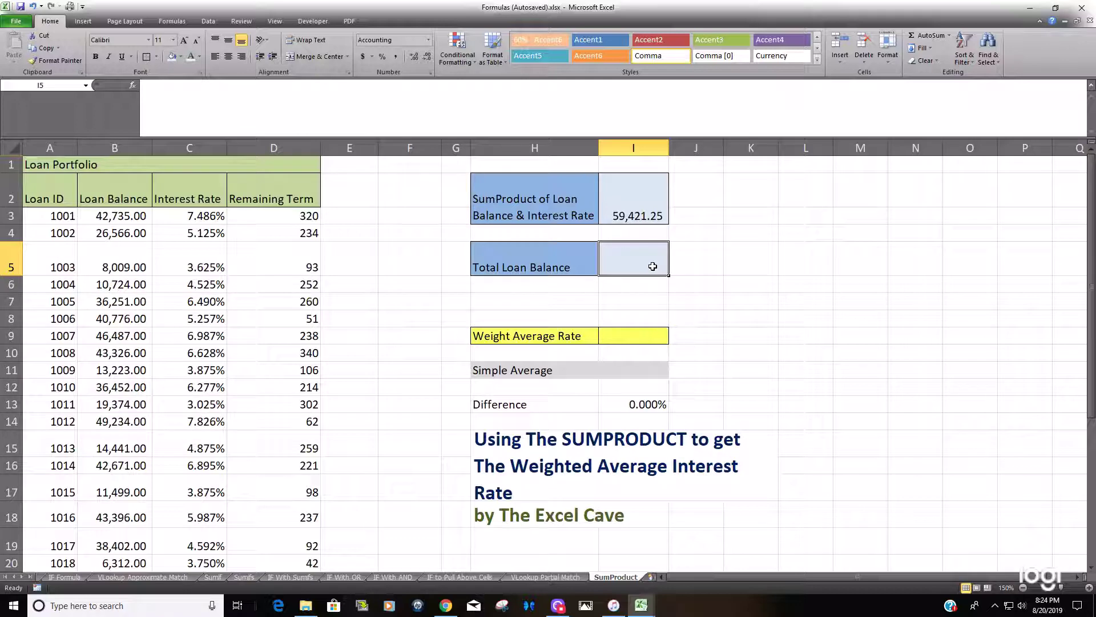
{"action": "key", "text": "alt+equal"}
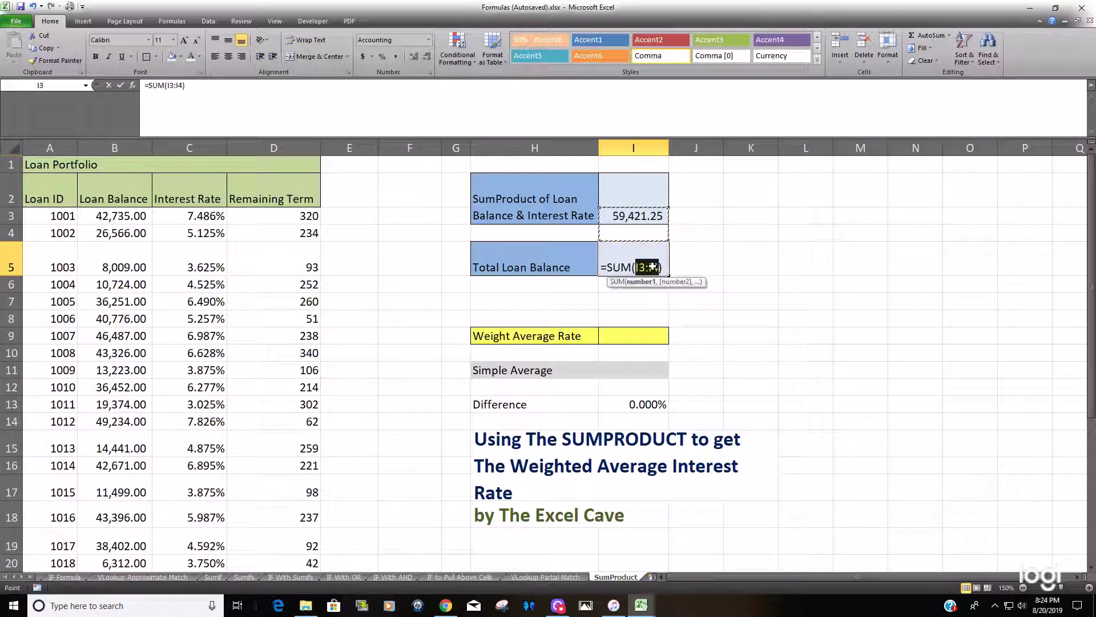
{"action": "scroll", "coordinate": [181, 238], "scroll_direction": "down", "scroll_amount": 1}
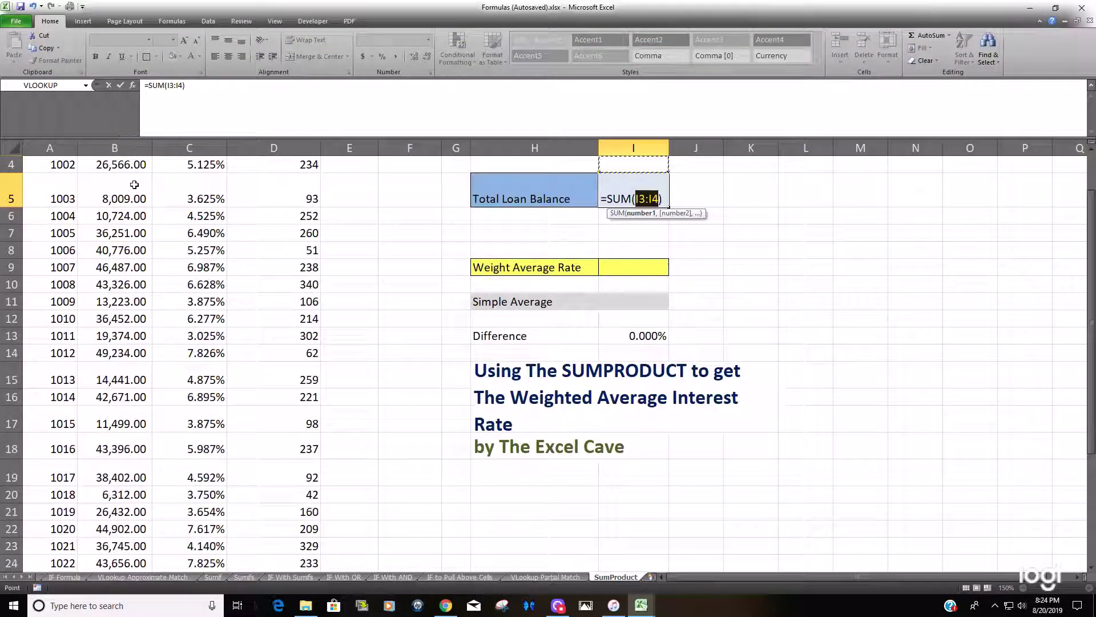
{"action": "scroll", "coordinate": [134, 185], "scroll_direction": "up", "scroll_amount": 1}
{"action": "left_click", "coordinate": [116, 148]}
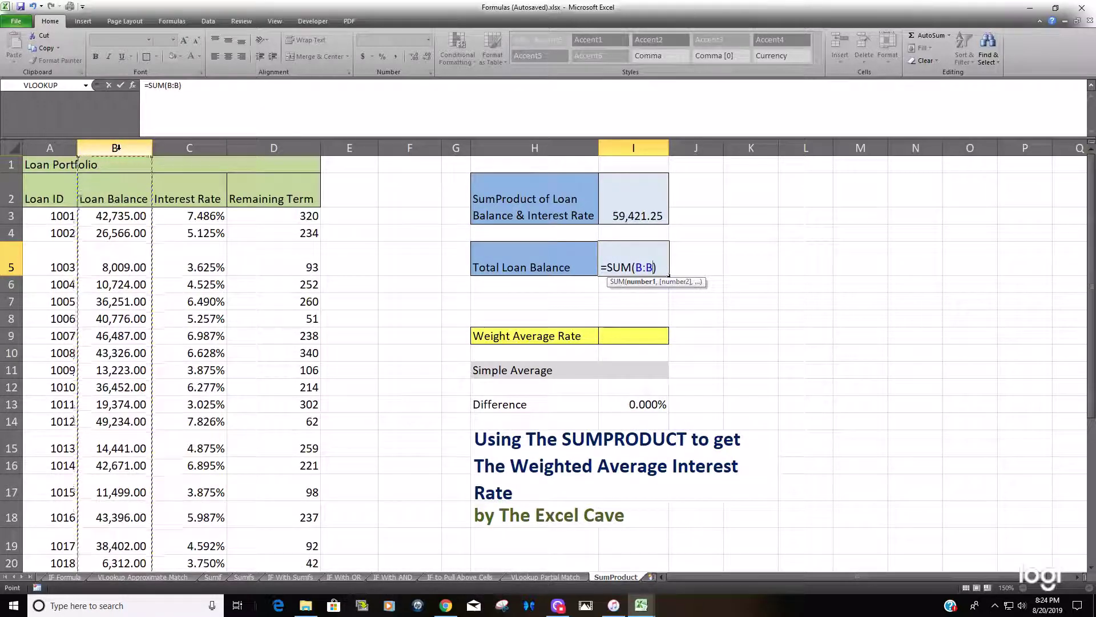
{"action": "key", "text": "Return"}
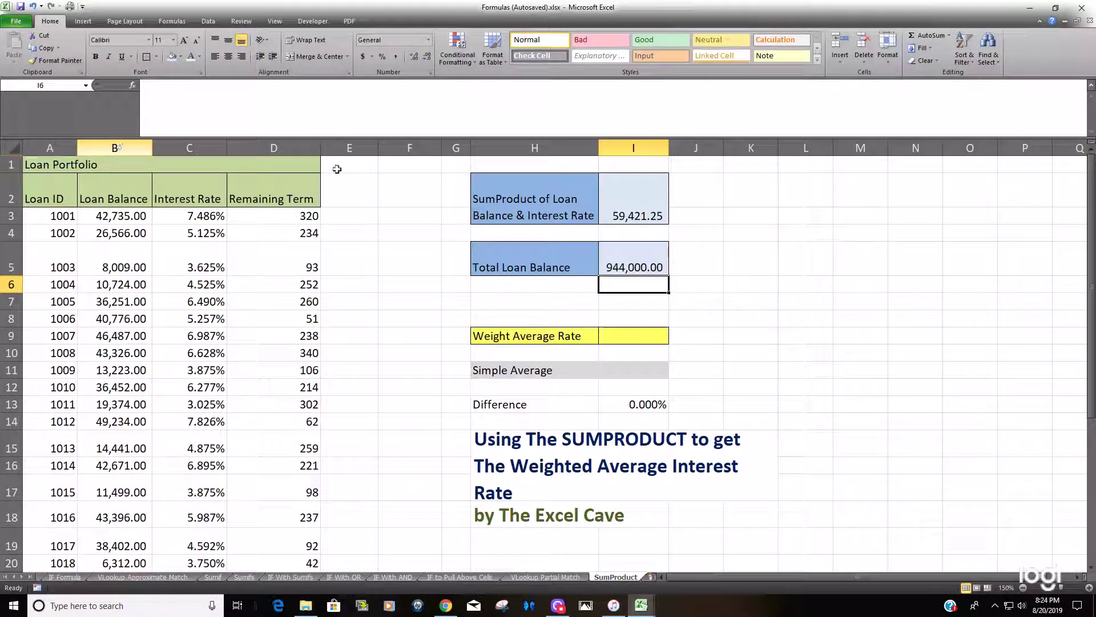
Enter =I3/I5 in I9 so the Weight Average Rate reads 6.295%
{"action": "left_click", "coordinate": [646, 216]}
{"action": "left_click", "coordinate": [659, 342]}
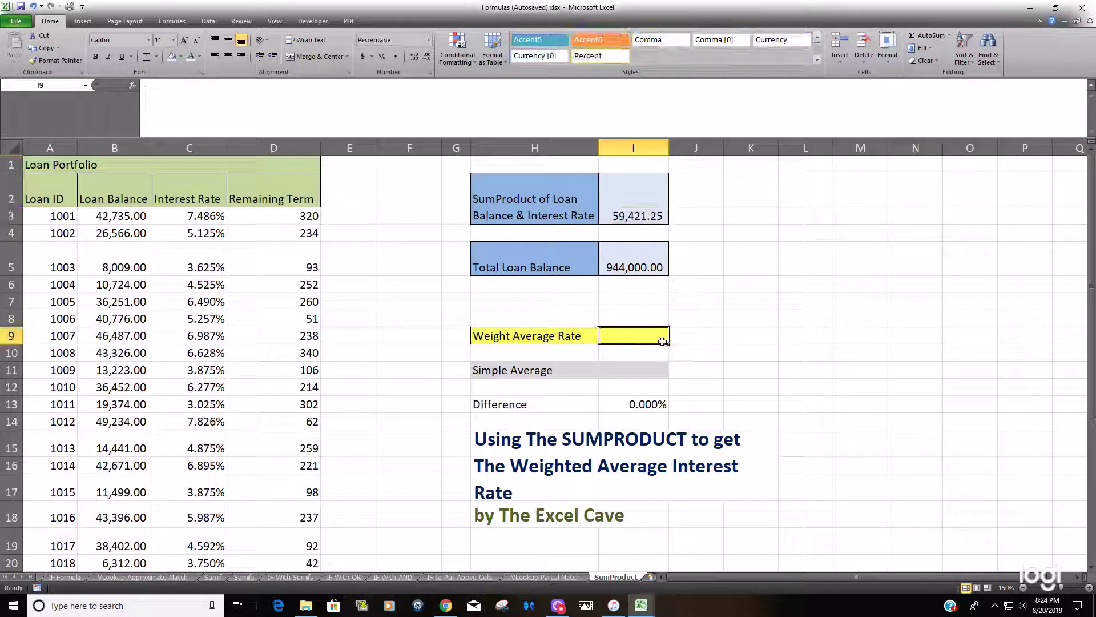
{"action": "type", "text": "="}
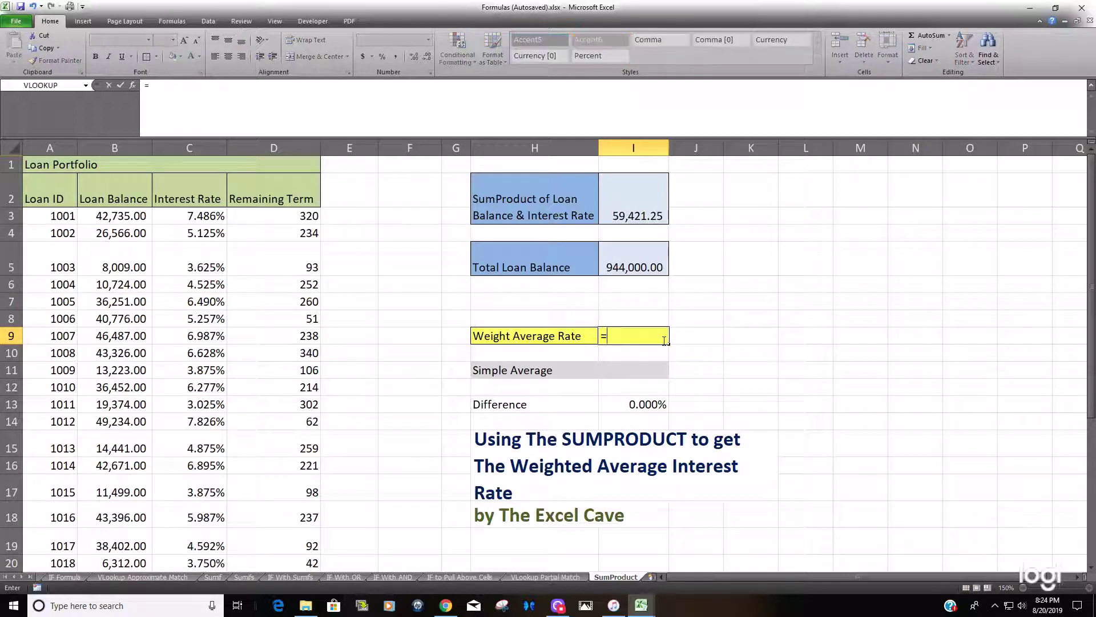
{"action": "left_click", "coordinate": [634, 218]}
{"action": "type", "text": "/"}
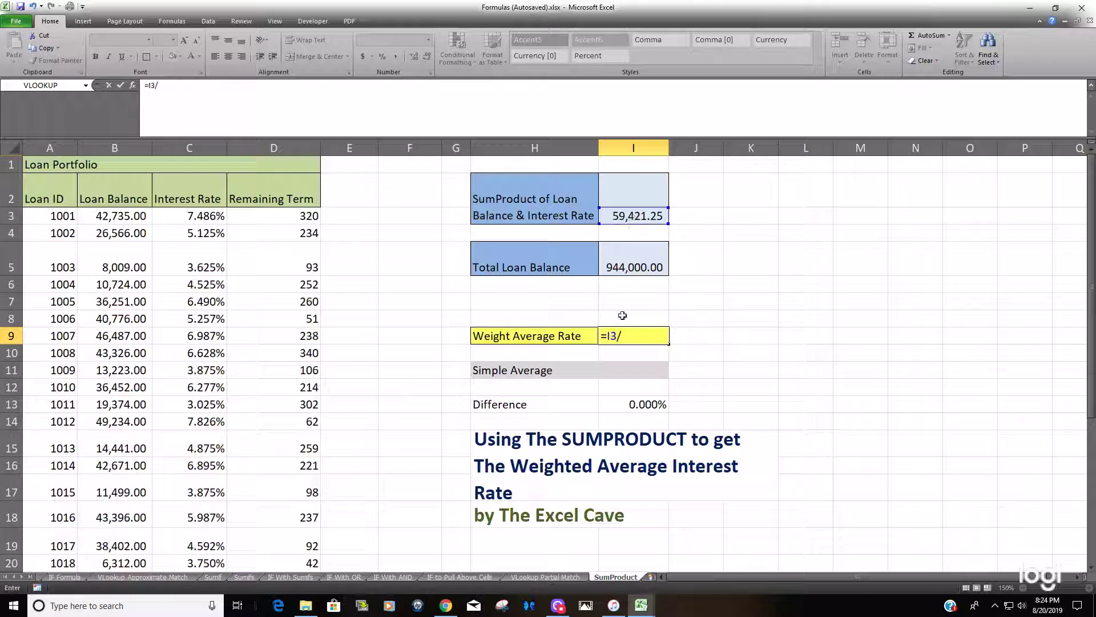
{"action": "left_click", "coordinate": [635, 268]}
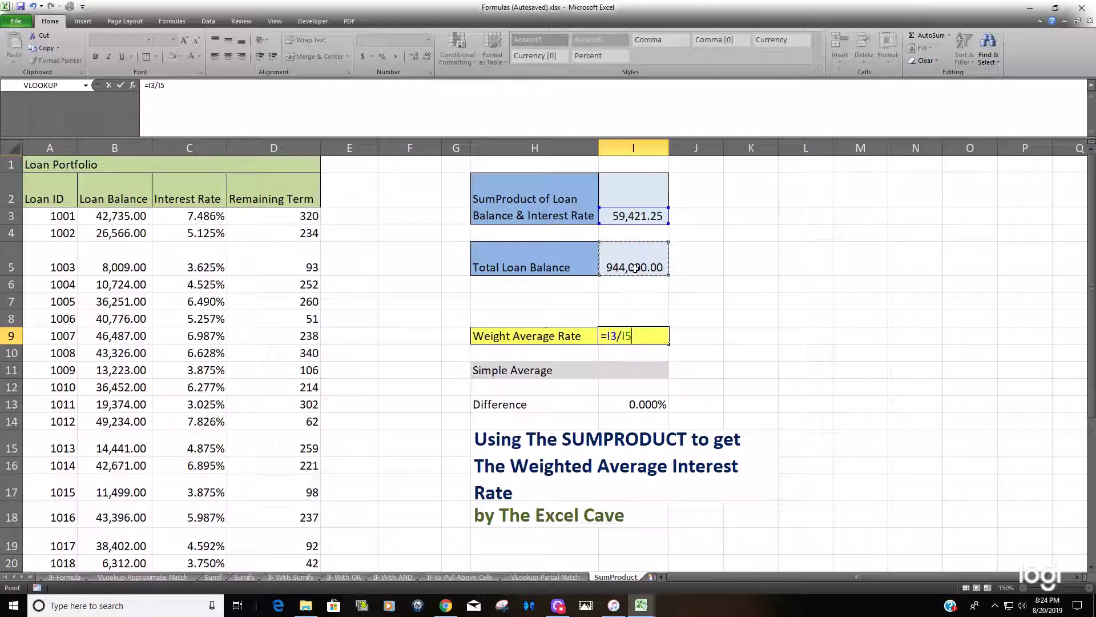
{"action": "key", "text": "Return"}
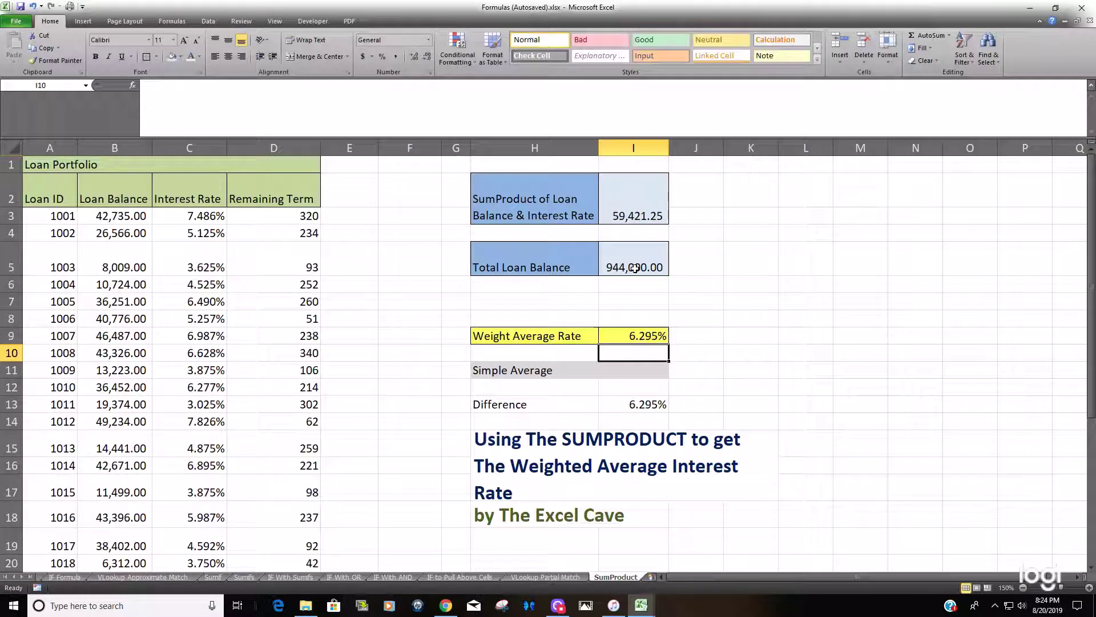
{"action": "left_click", "coordinate": [717, 367]}
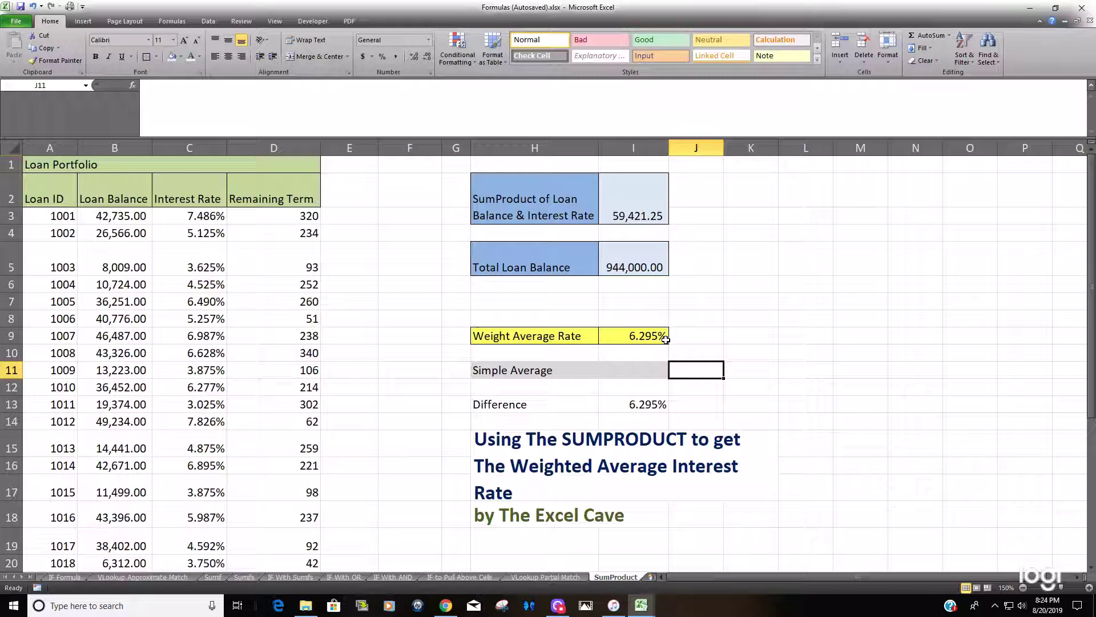
Enter =B3*C3 in E3 and fill it down through row 32
{"action": "left_click", "coordinate": [370, 215]}
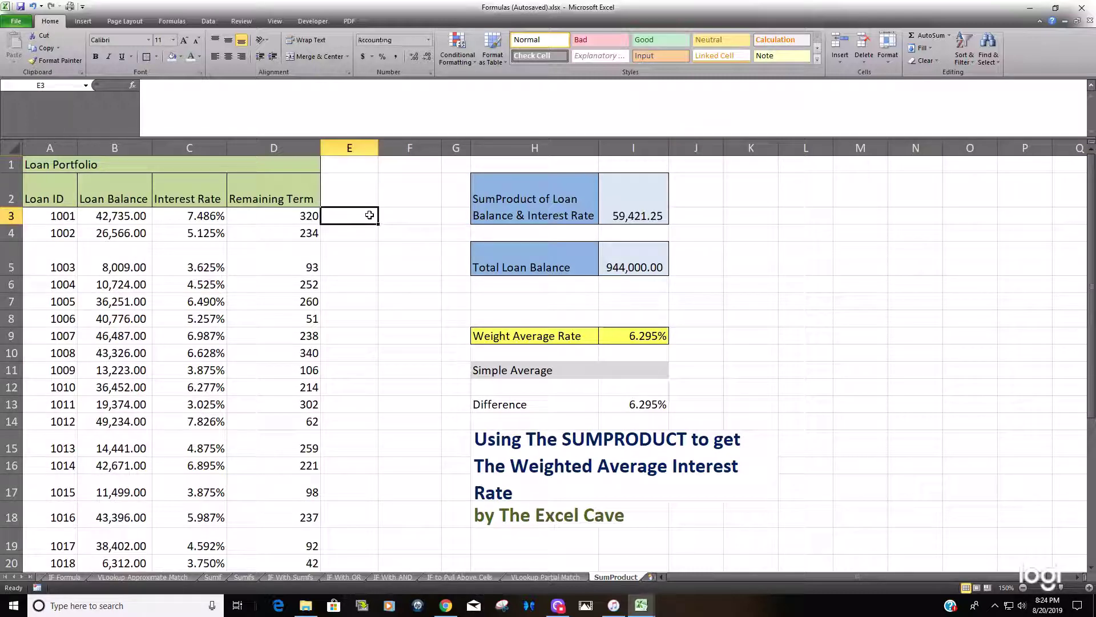
{"action": "type", "text": "="}
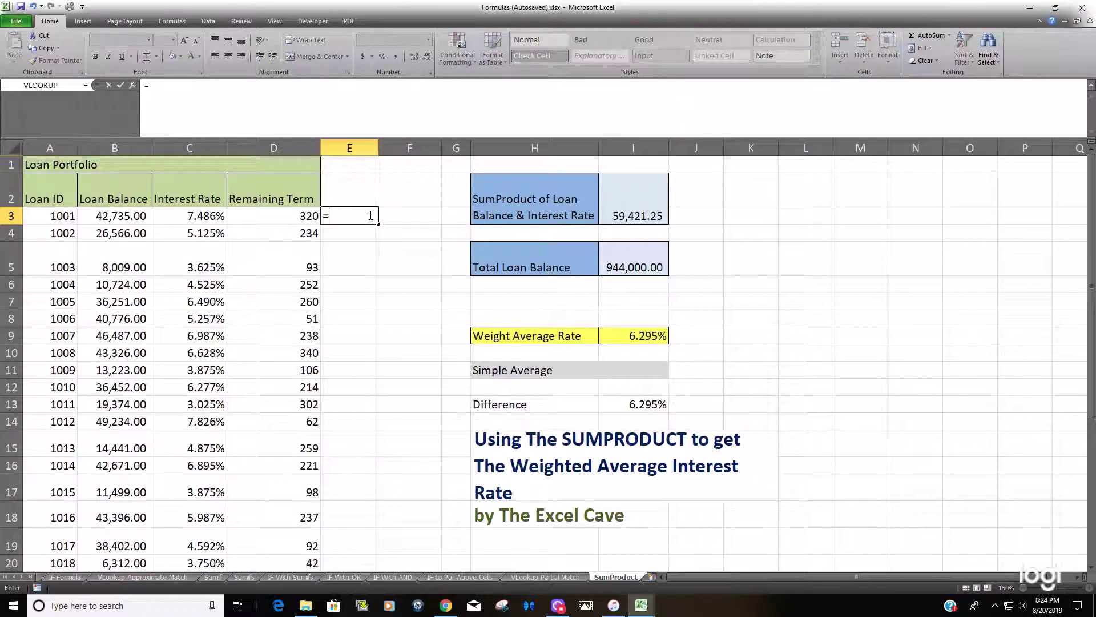
{"action": "left_click", "coordinate": [133, 213]}
{"action": "type", "text": "*"}
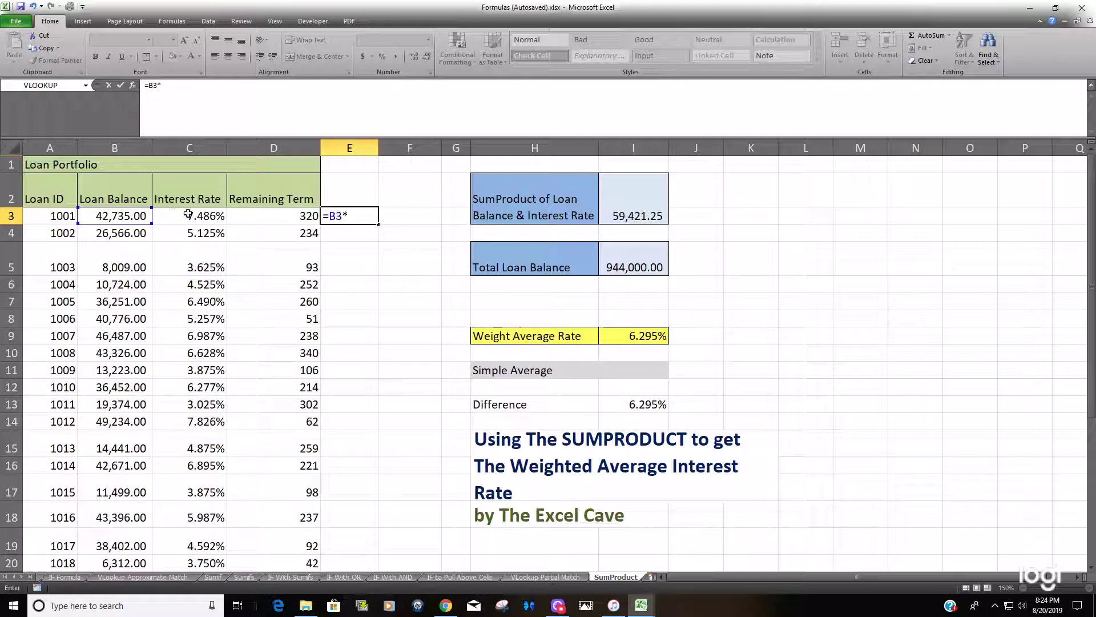
{"action": "left_click", "coordinate": [188, 214]}
{"action": "key", "text": "Return"}
{"action": "left_click", "coordinate": [365, 215]}
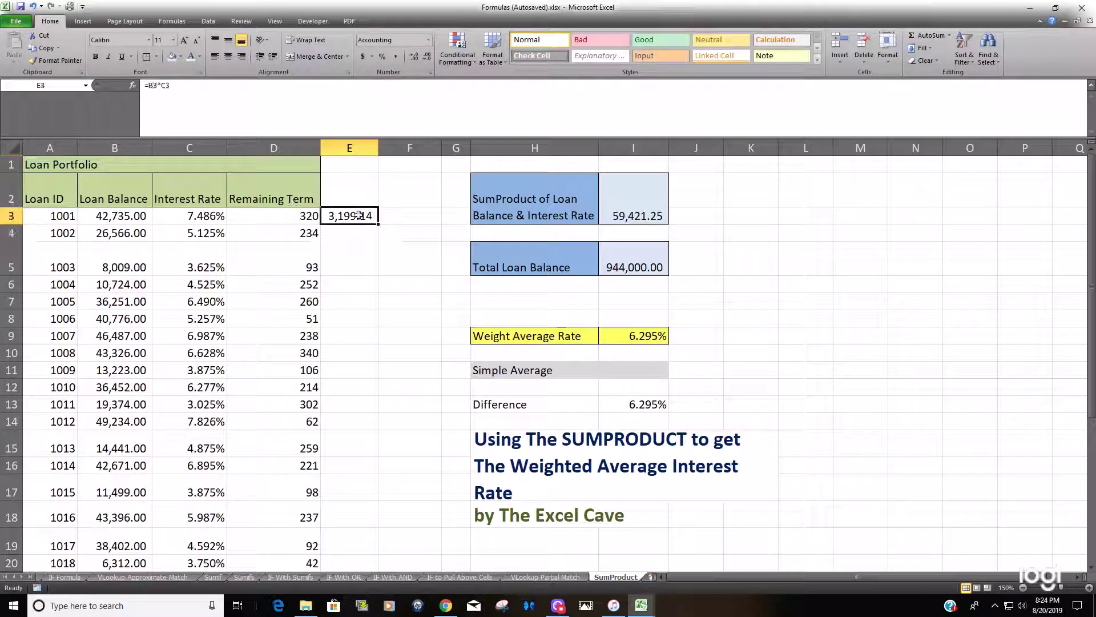
{"action": "double_click", "coordinate": [378, 224]}
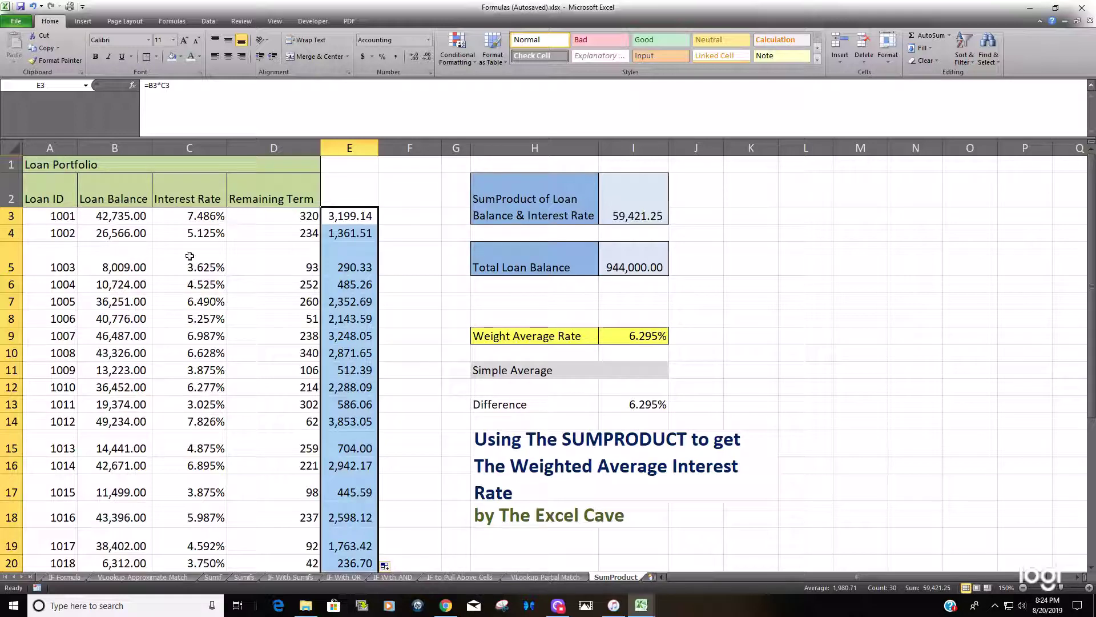
Total column E in F2 with =SUM(E:E) in Comma Style, showing 59,421.25
{"action": "left_click", "coordinate": [405, 195]}
{"action": "type", "text": "=SUM(E:E"}
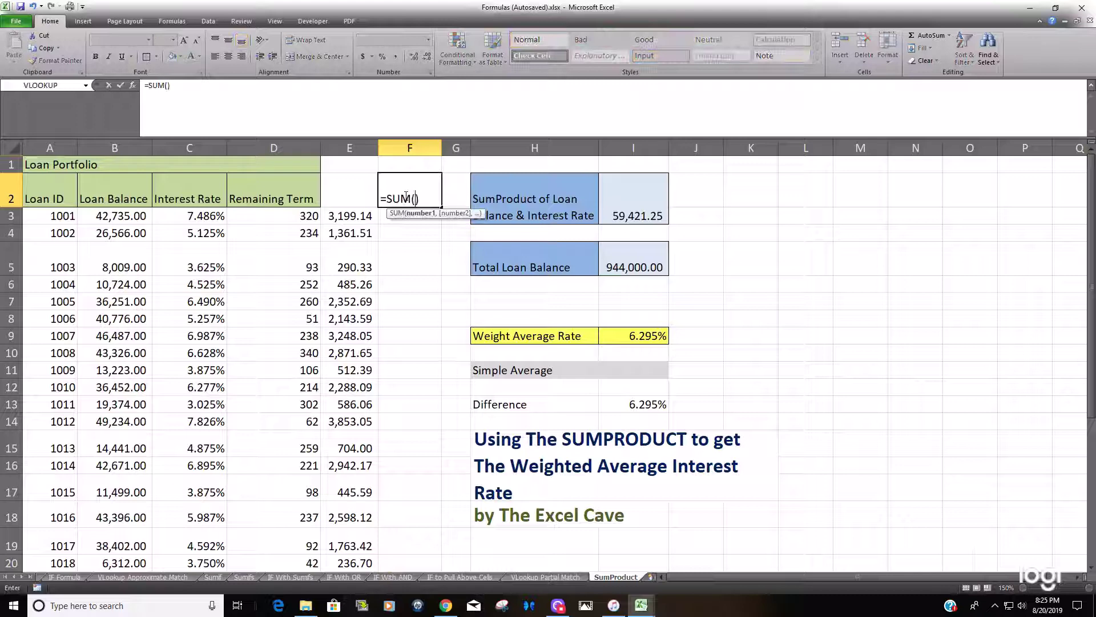
{"action": "type", "text": ")"}
{"action": "key", "text": "Left"}
{"action": "left_click", "coordinate": [351, 144]}
{"action": "key", "text": "Return"}
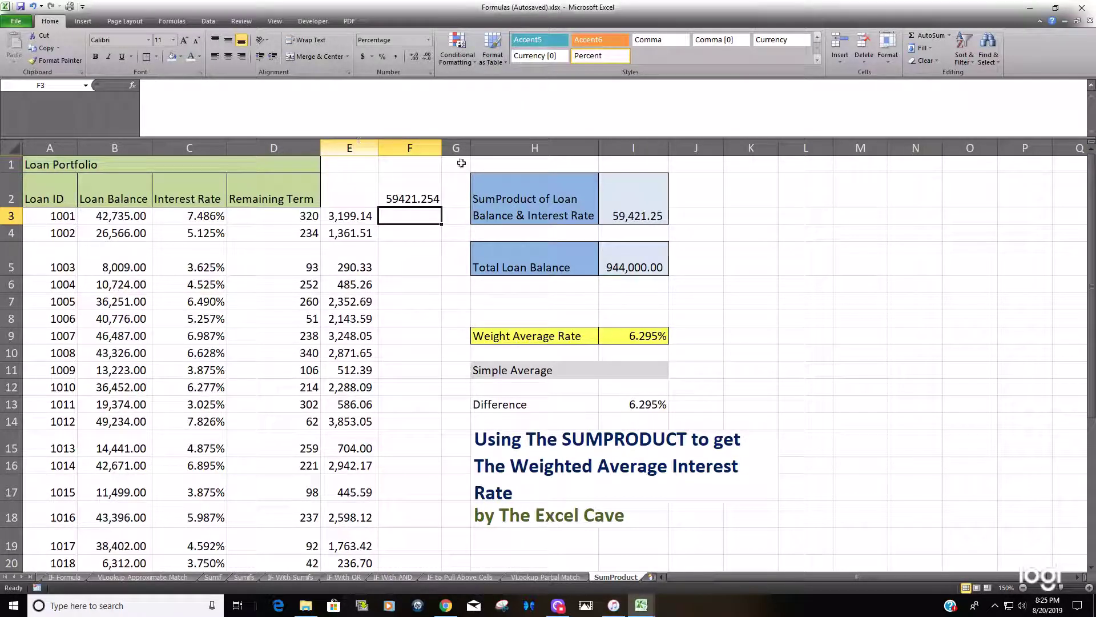
{"action": "left_click", "coordinate": [410, 194]}
{"action": "left_click", "coordinate": [395, 56]}
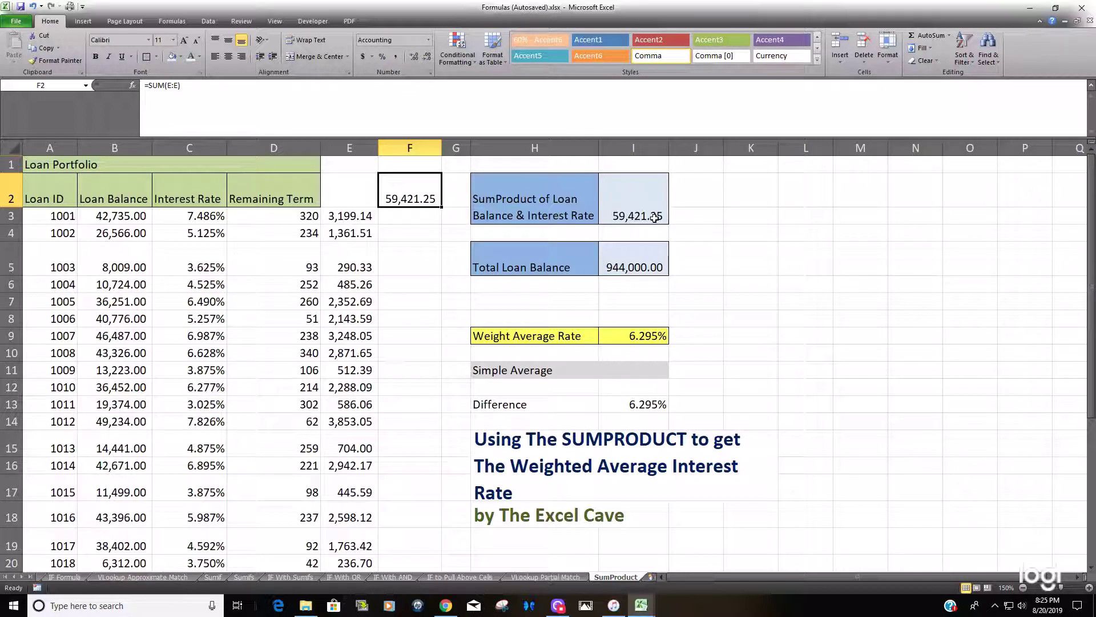
Sum the Loan Balance column in F4 with =SUM(B:B) in Comma Style
{"action": "left_click", "coordinate": [414, 233]}
{"action": "type", "text": "="}
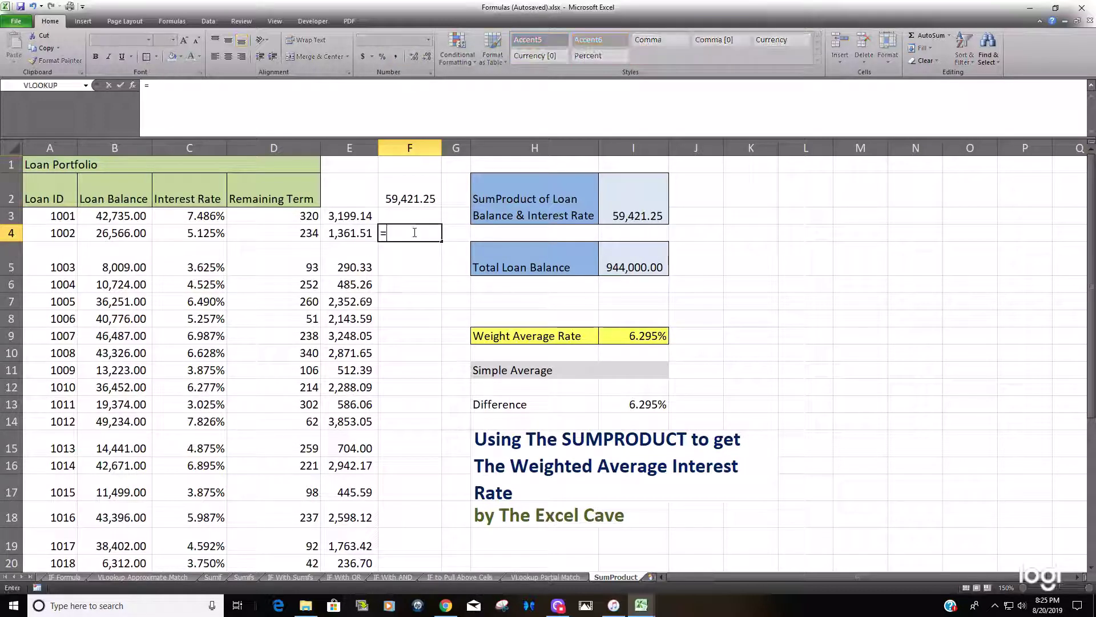
{"action": "type", "text": "sum"}
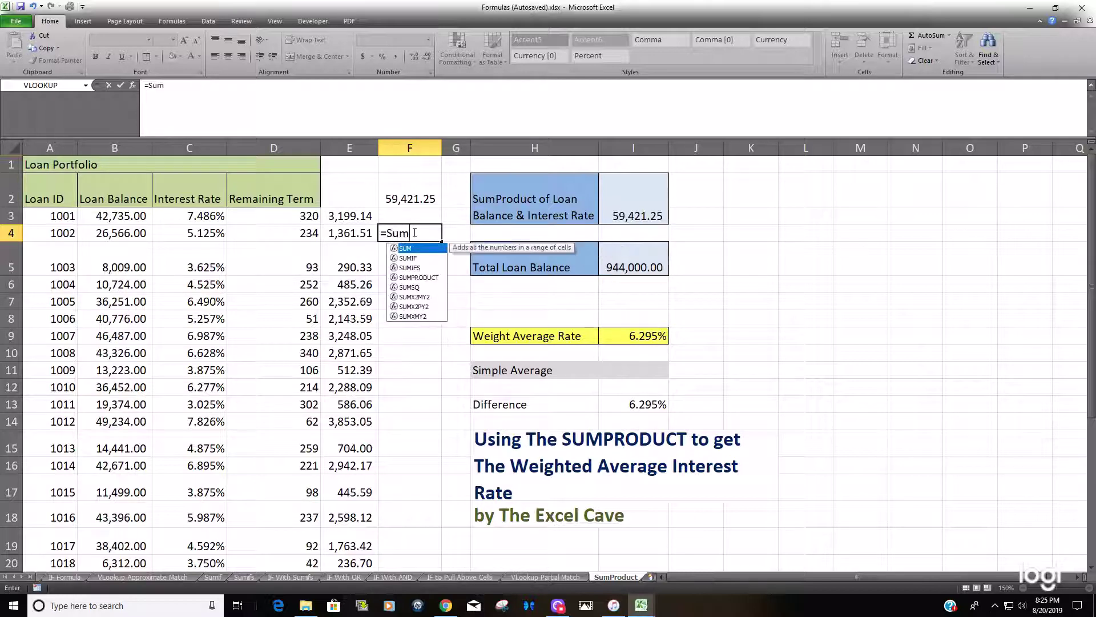
{"action": "key", "text": "Tab"}
{"action": "left_click", "coordinate": [117, 144]}
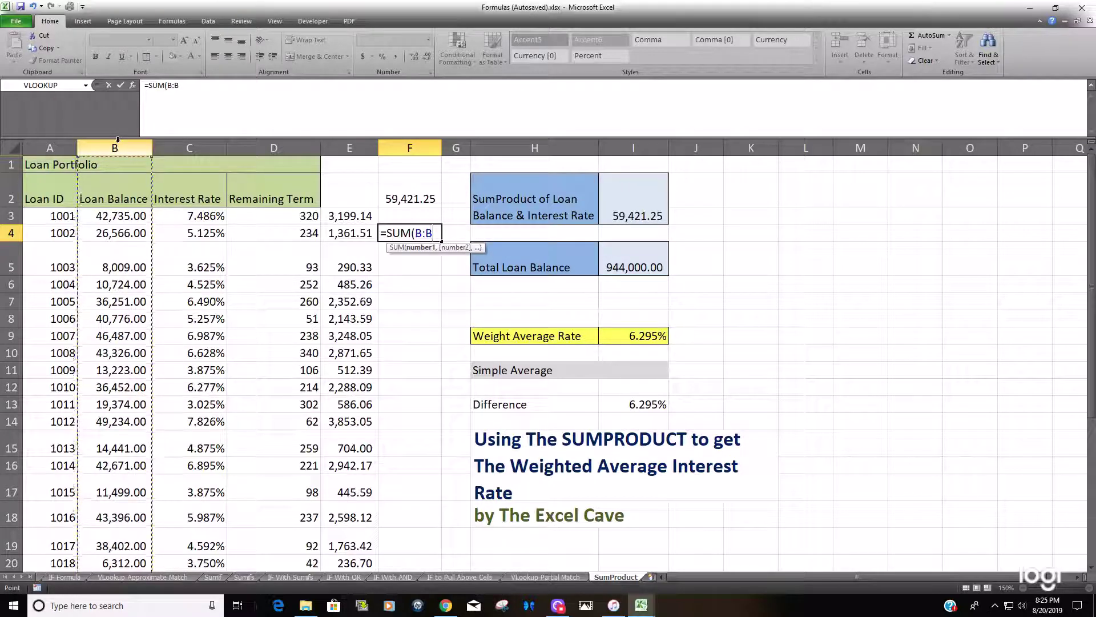
{"action": "key", "text": "ctrl+Return"}
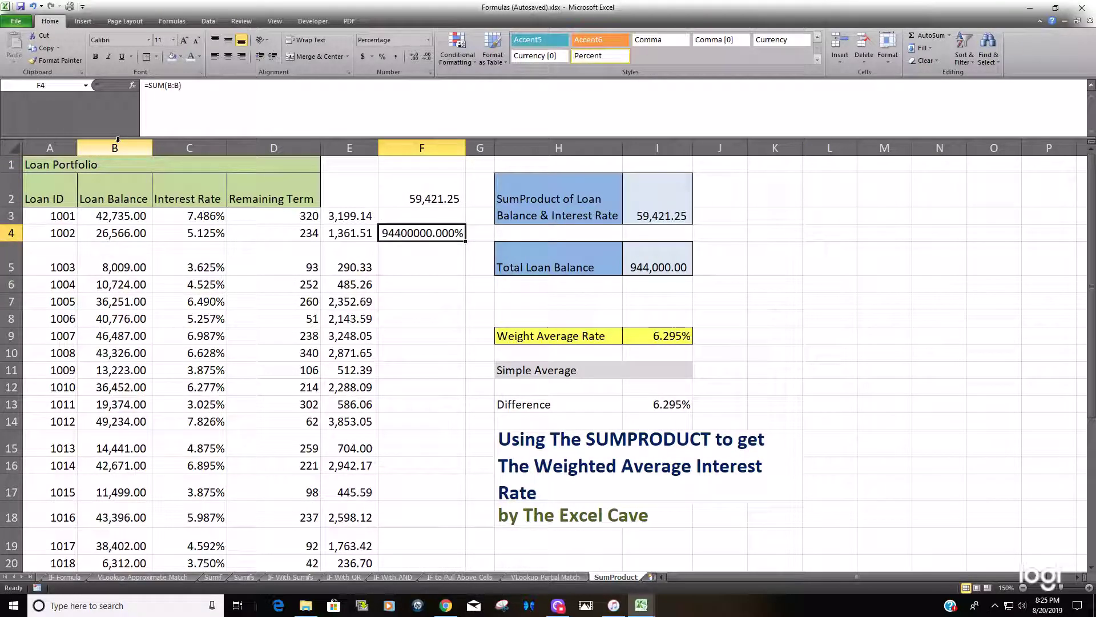
{"action": "left_click", "coordinate": [395, 56]}
Enter =F2/F4 in F5 as a percentage with two added decimals, confirming 6.29%
{"action": "left_click", "coordinate": [453, 266]}
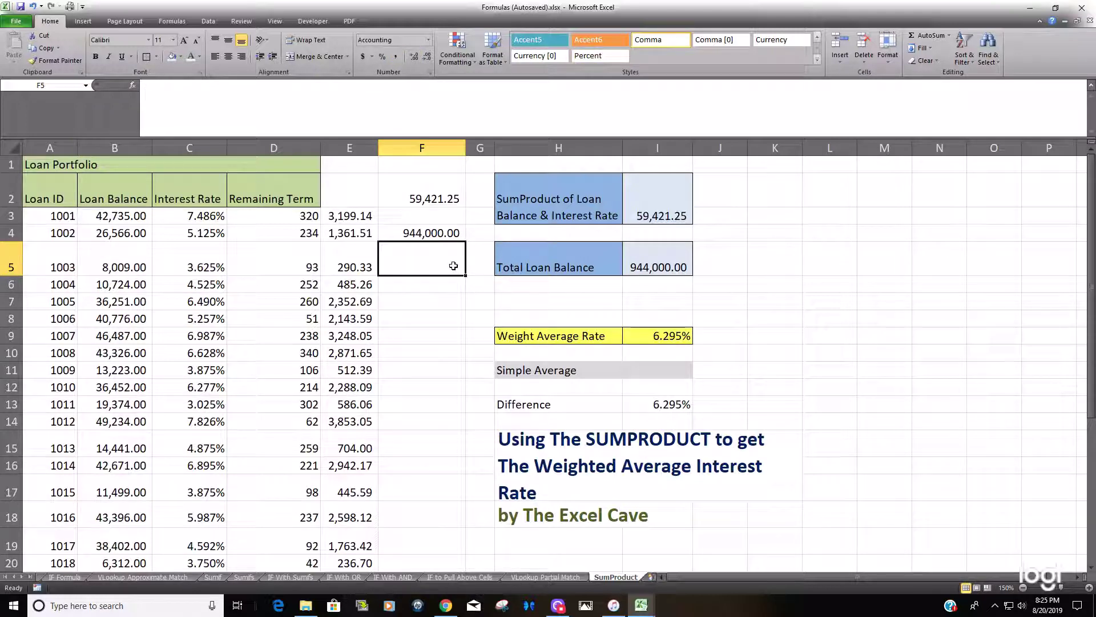
{"action": "type", "text": "="}
{"action": "left_click", "coordinate": [433, 198]}
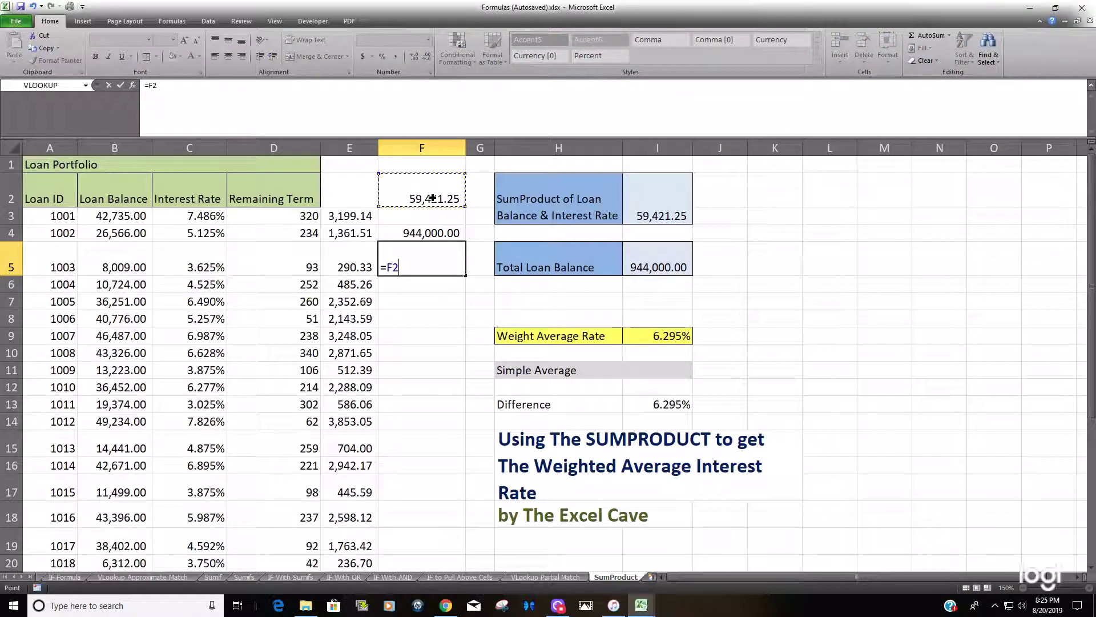
{"action": "type", "text": "/"}
{"action": "left_click", "coordinate": [439, 236]}
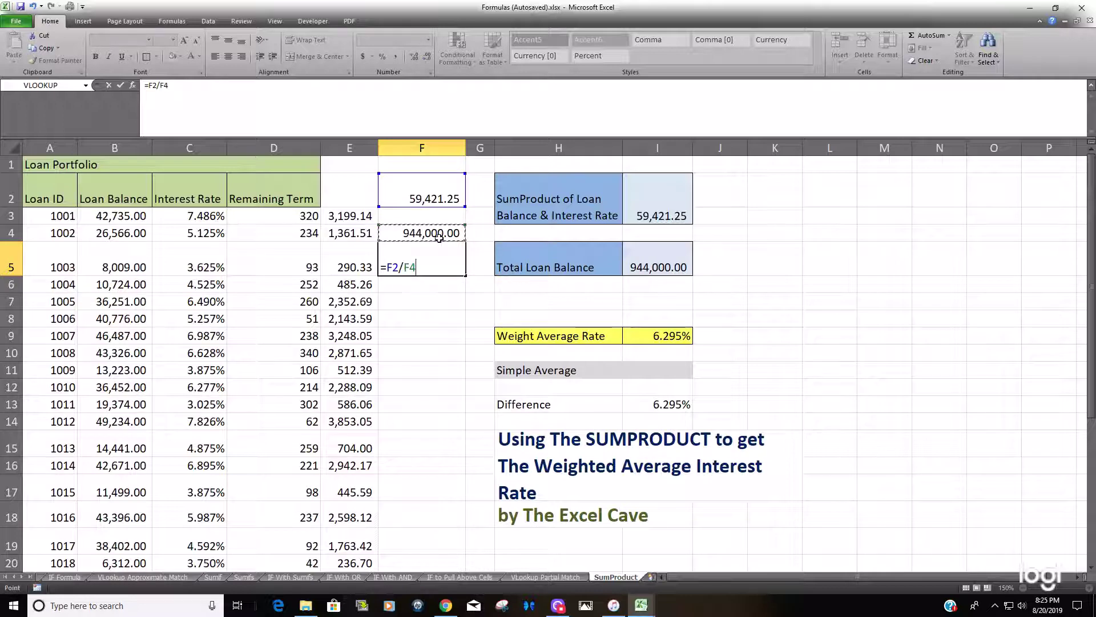
{"action": "key", "text": "Return"}
{"action": "left_click", "coordinate": [442, 265]}
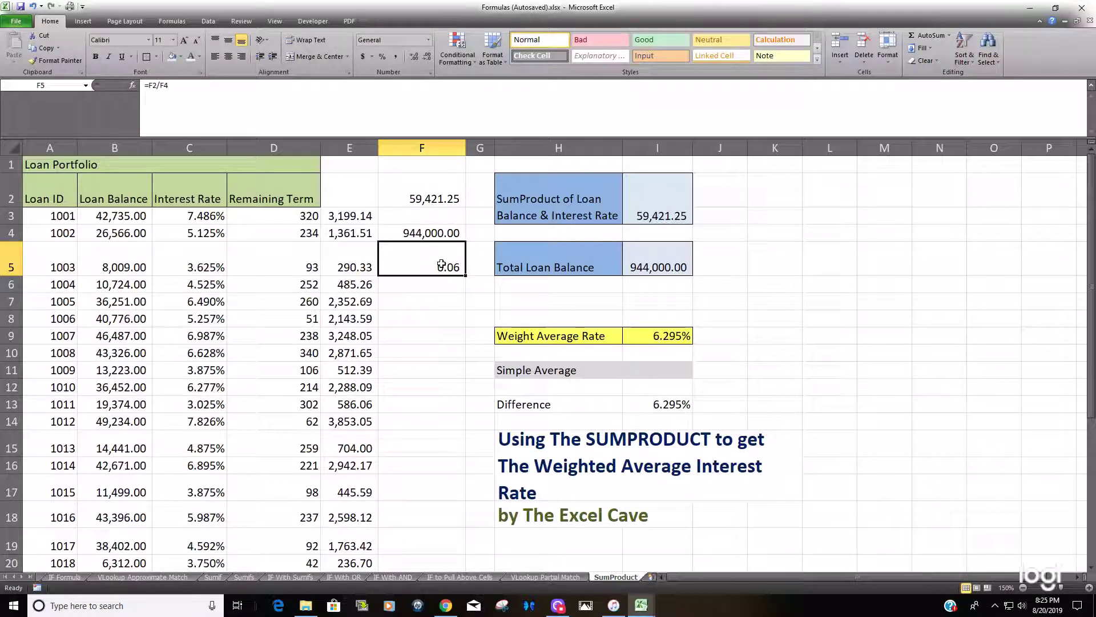
{"action": "left_click", "coordinate": [383, 60]}
{"action": "left_click", "coordinate": [412, 58]}
{"action": "left_click", "coordinate": [412, 58]}
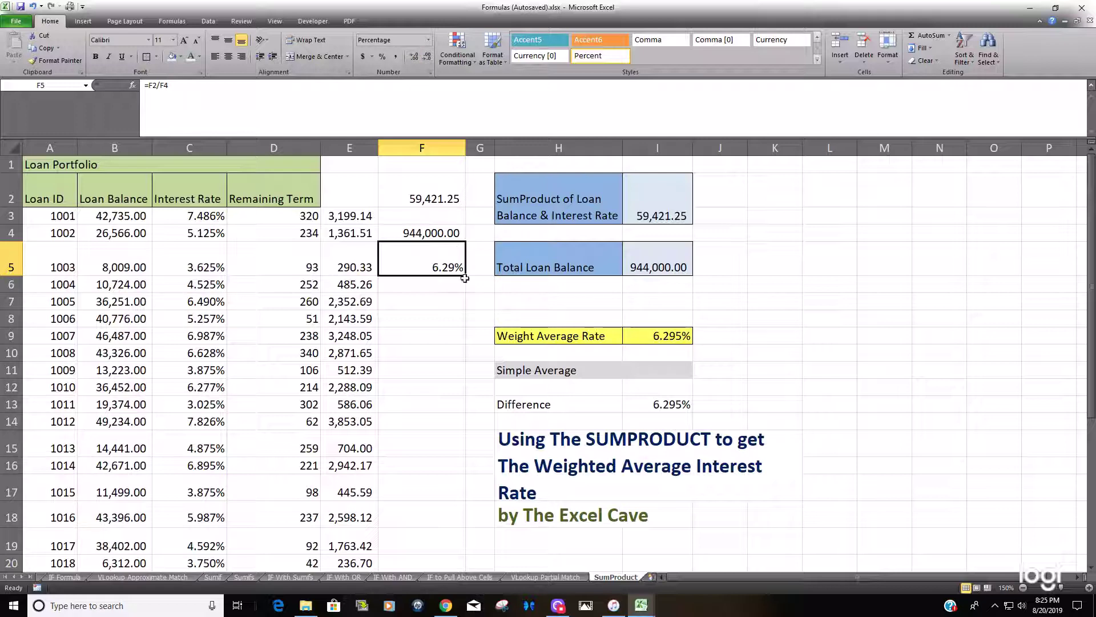
Delete all the check values in columns E and F
{"action": "left_click_drag", "start_coordinate": [448, 197], "coordinate": [455, 252]}
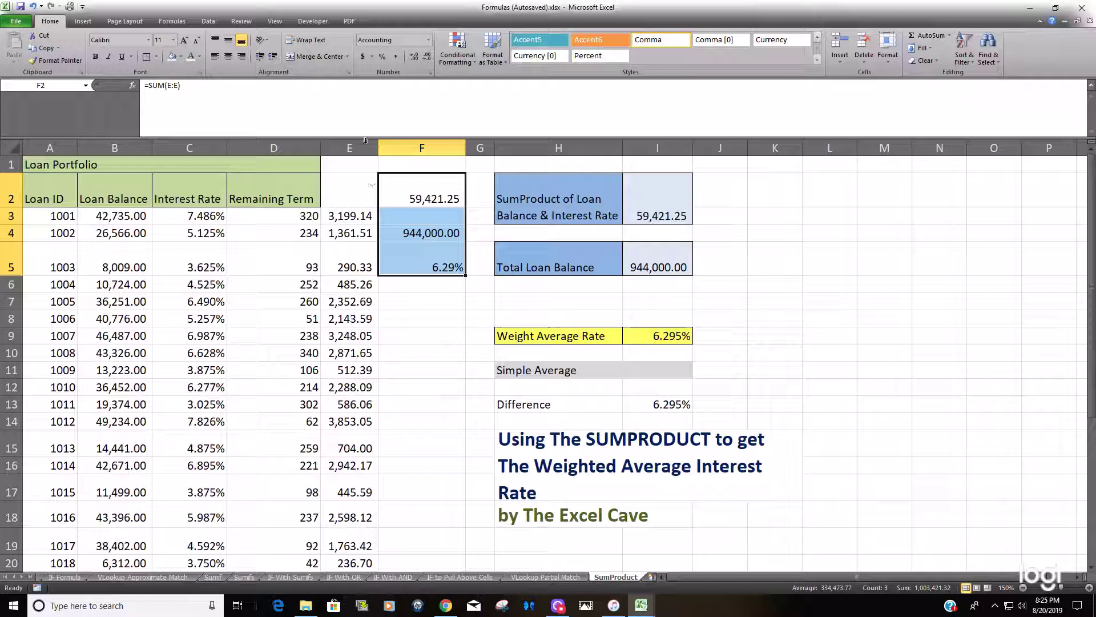
{"action": "left_click_drag", "start_coordinate": [349, 147], "coordinate": [392, 147]}
{"action": "key", "text": "Delete"}
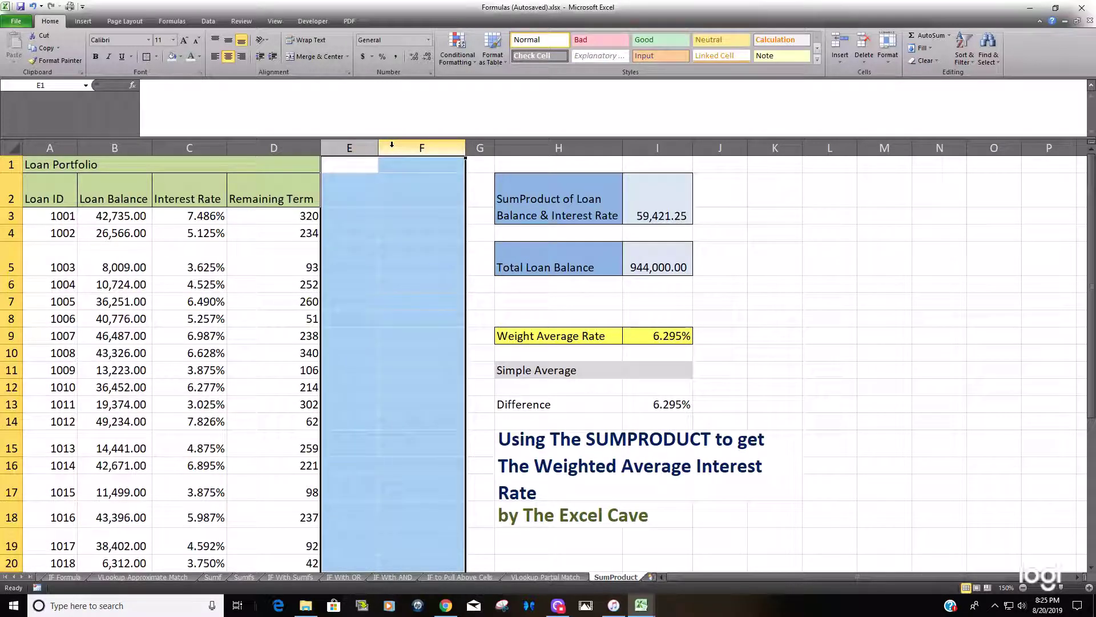
Enter =AVERAGE(C3:C32) in I11 for a 5.81% simple average, making the Difference 0.483%
{"action": "left_click", "coordinate": [669, 373]}
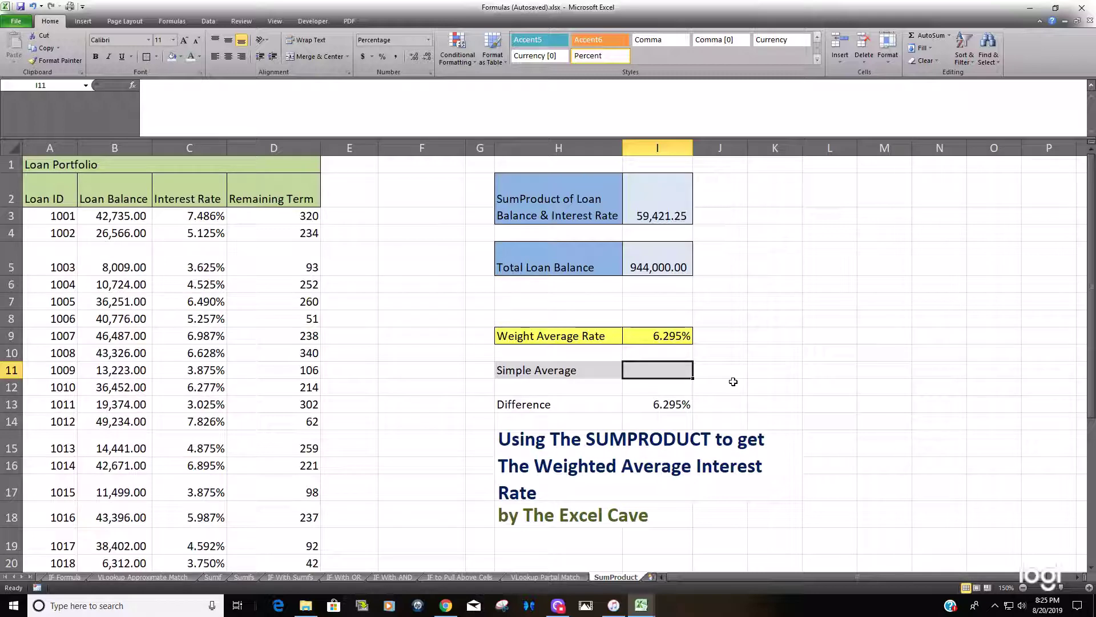
{"action": "type", "text": "=A"}
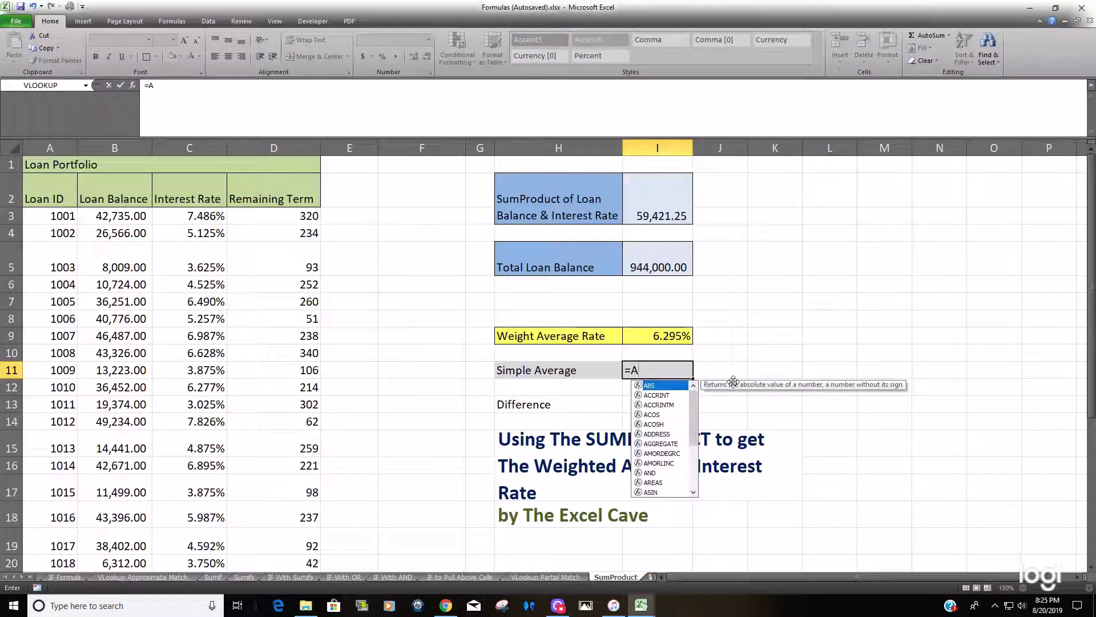
{"action": "type", "text": "v"}
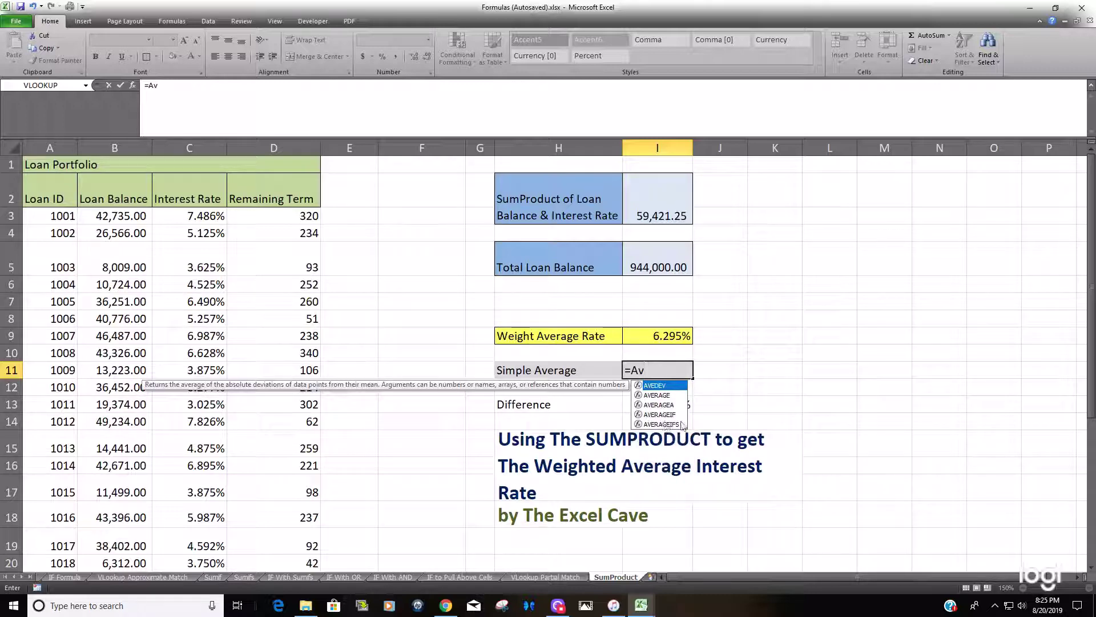
{"action": "left_click", "coordinate": [676, 396]}
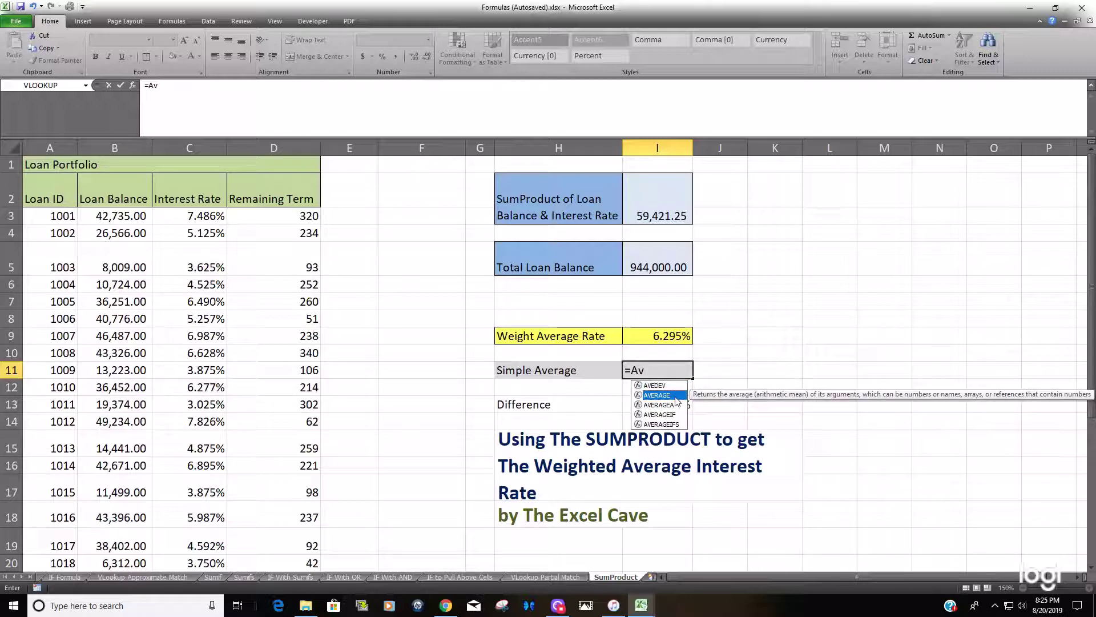
{"action": "double_click", "coordinate": [677, 396]}
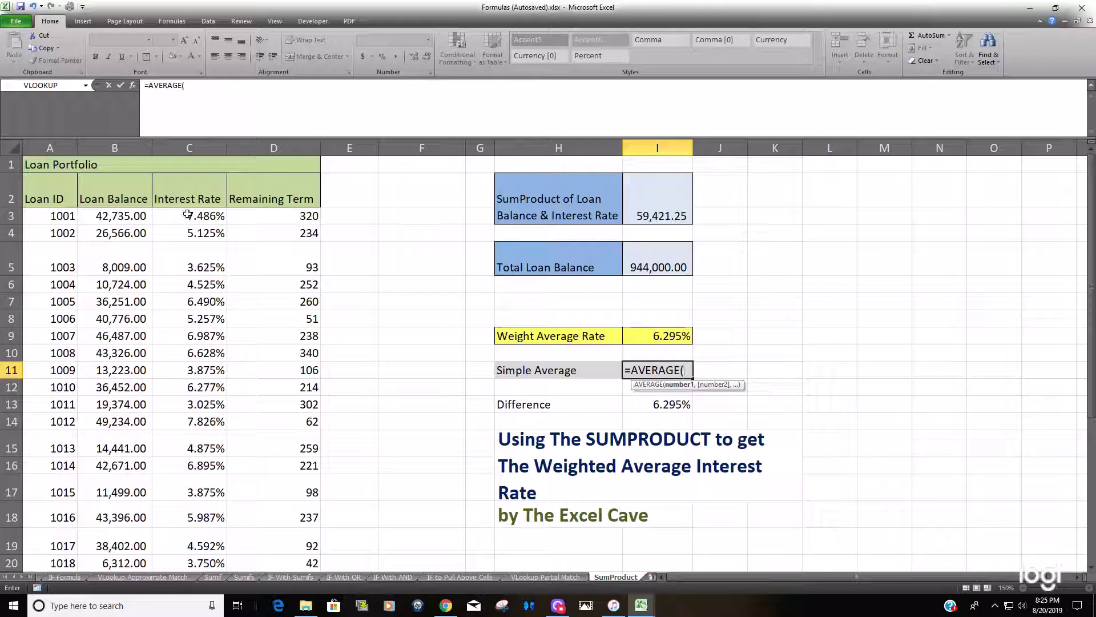
{"action": "left_click_drag", "start_coordinate": [187, 215], "coordinate": [198, 549]}
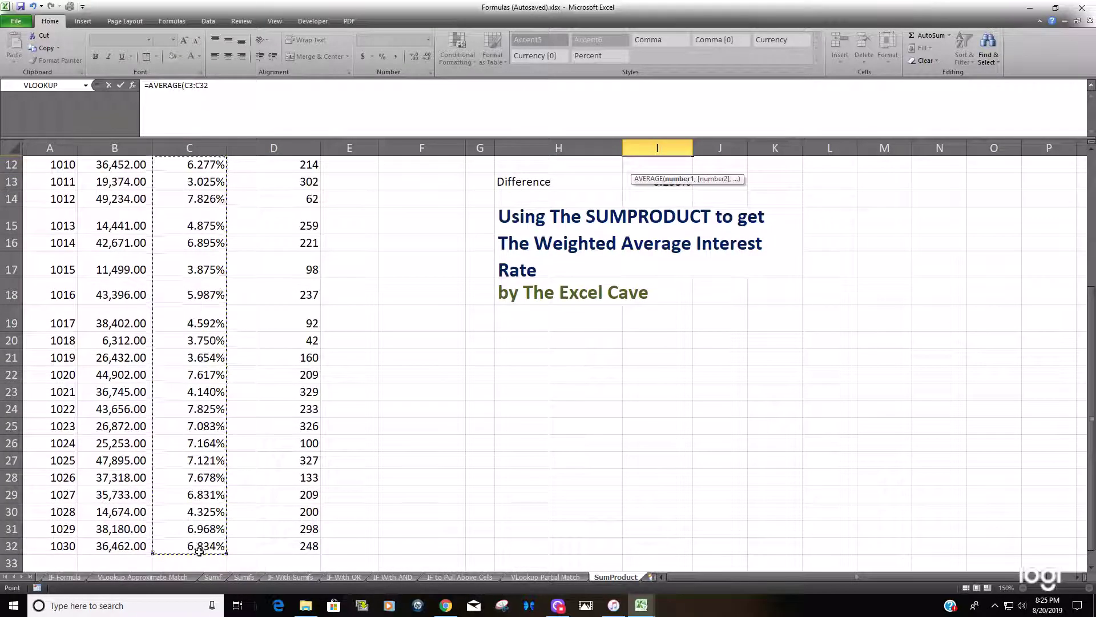
{"action": "key", "text": "Return"}
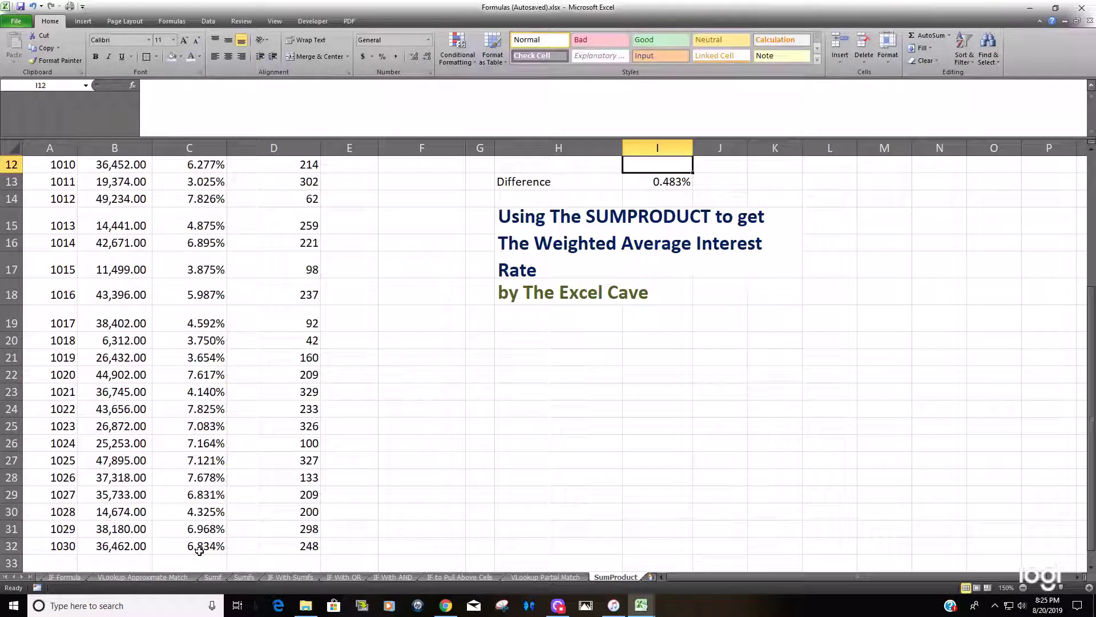
{"action": "scroll", "coordinate": [199, 549], "scroll_direction": "up", "scroll_amount": 4}
{"action": "left_click", "coordinate": [743, 393]}
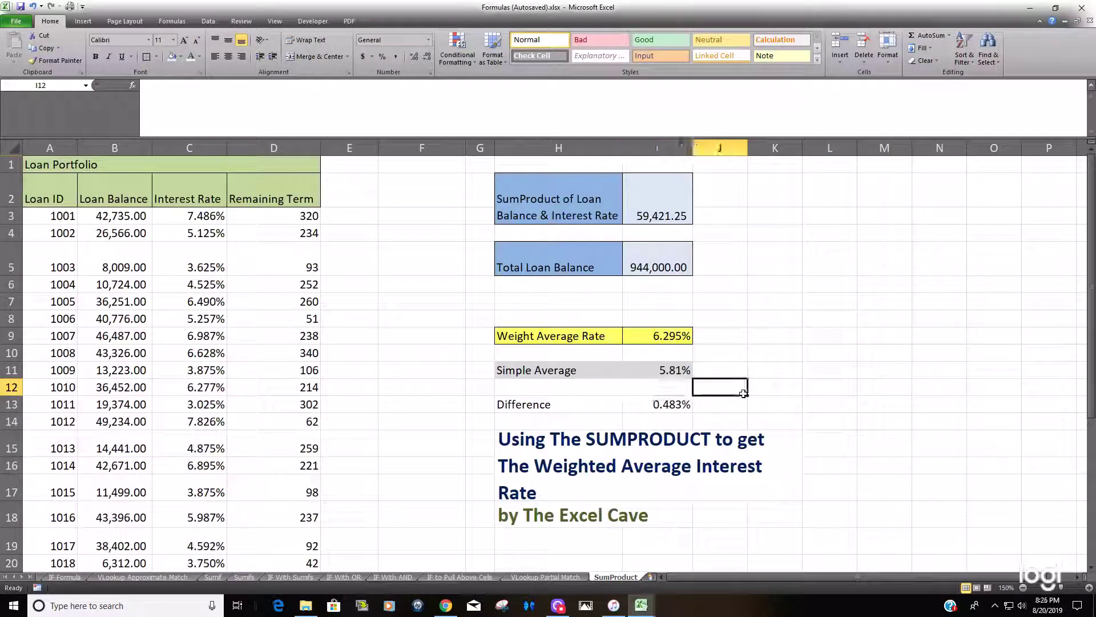
{"action": "left_click", "coordinate": [666, 368]}
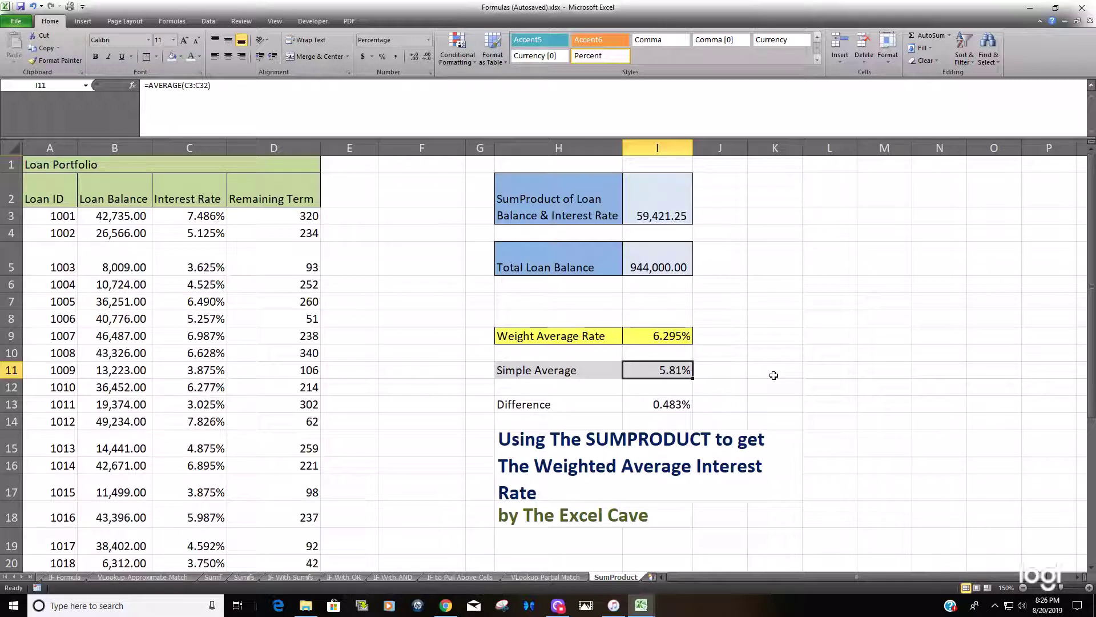
{"action": "left_click", "coordinate": [668, 402]}
{"action": "left_click", "coordinate": [662, 331]}
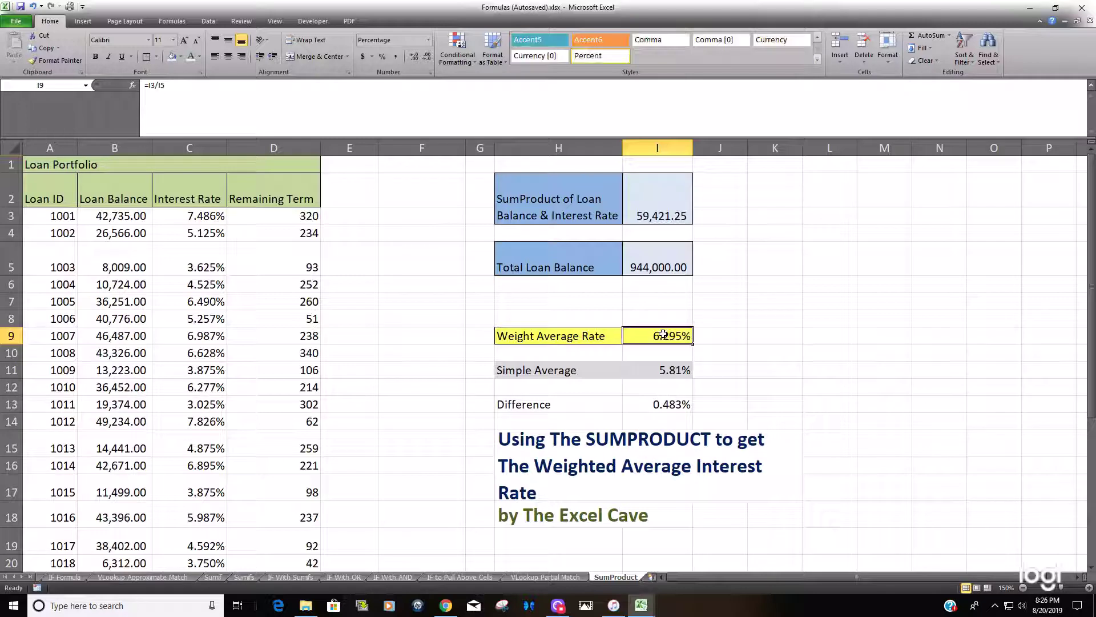
{"action": "left_click", "coordinate": [667, 368]}
{"action": "left_click", "coordinate": [672, 402]}
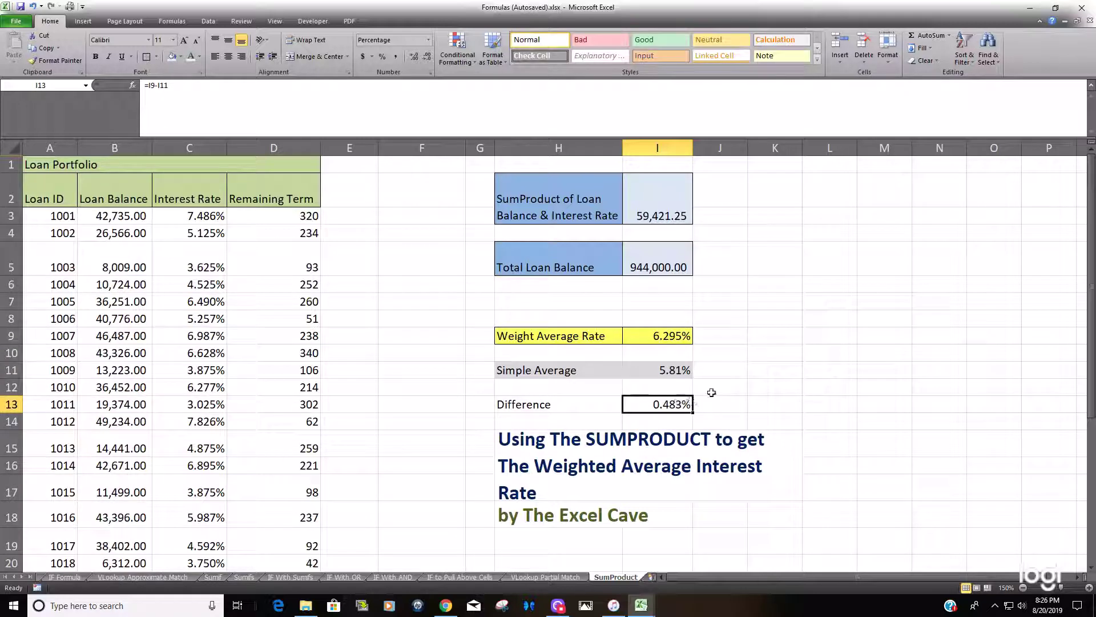